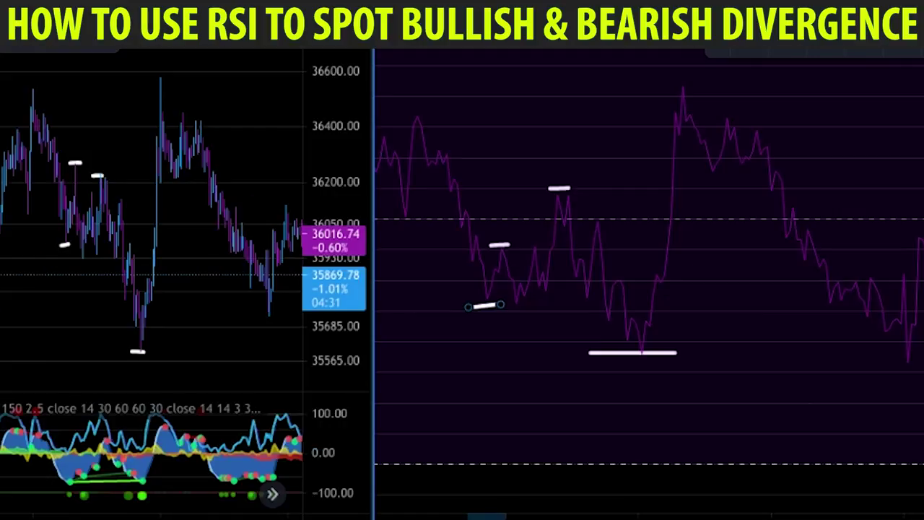
Set the RSI indicator's length to 125 and apply it.
{"action": "double_click", "coordinate": [488, 295]}
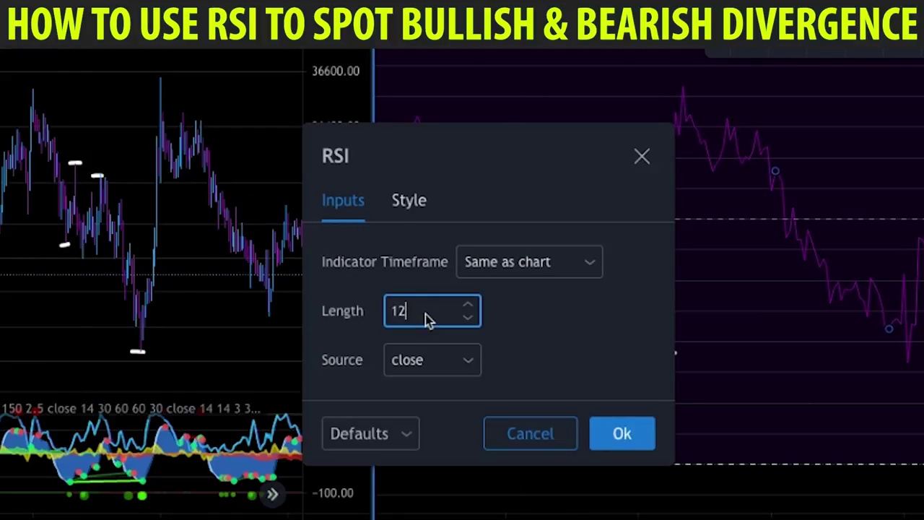
{"action": "type", "text": "5"}
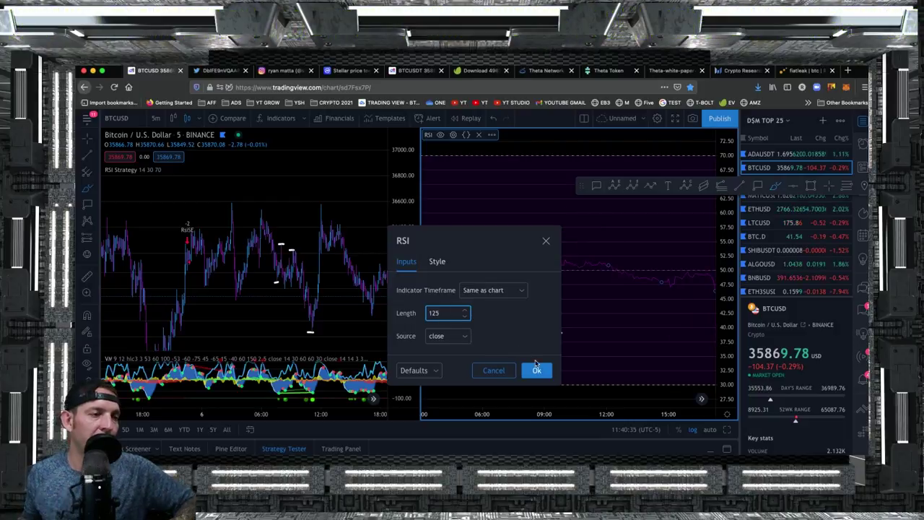
{"action": "left_click", "coordinate": [537, 370]}
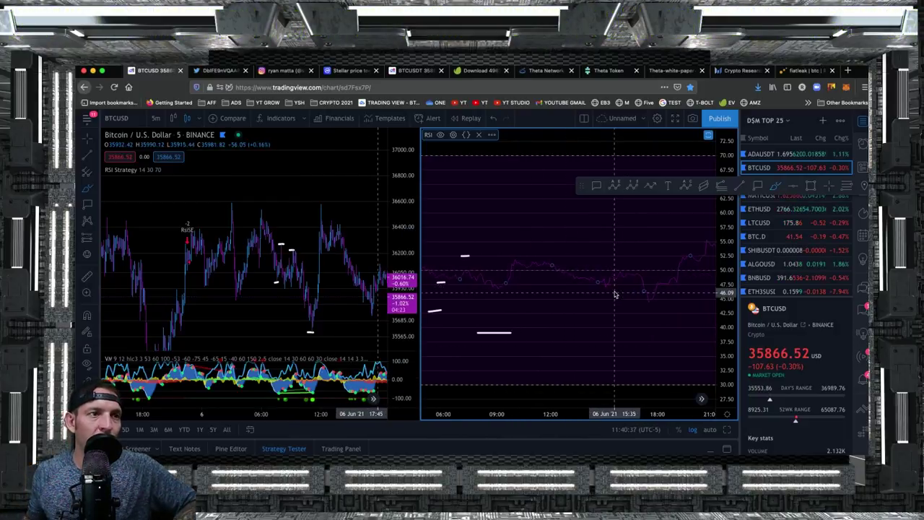
{"action": "left_click_drag", "start_coordinate": [652, 296], "coordinate": [589, 297]}
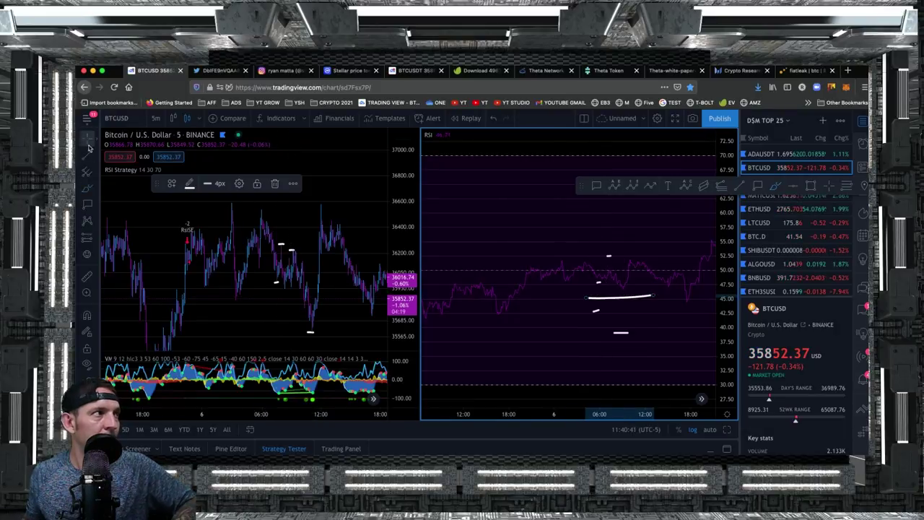
Remove all drawings from both the RSI chart and the price chart.
{"action": "right_click", "coordinate": [540, 299]}
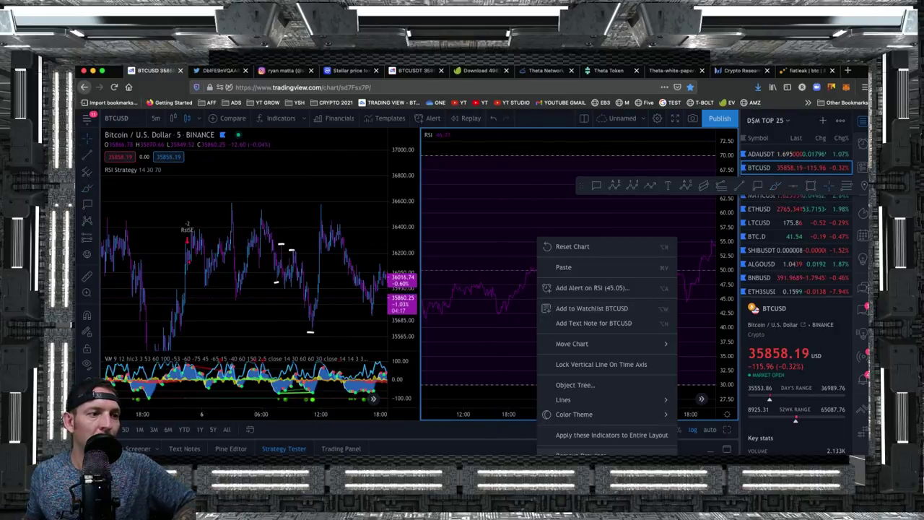
{"action": "left_click", "coordinate": [581, 453]}
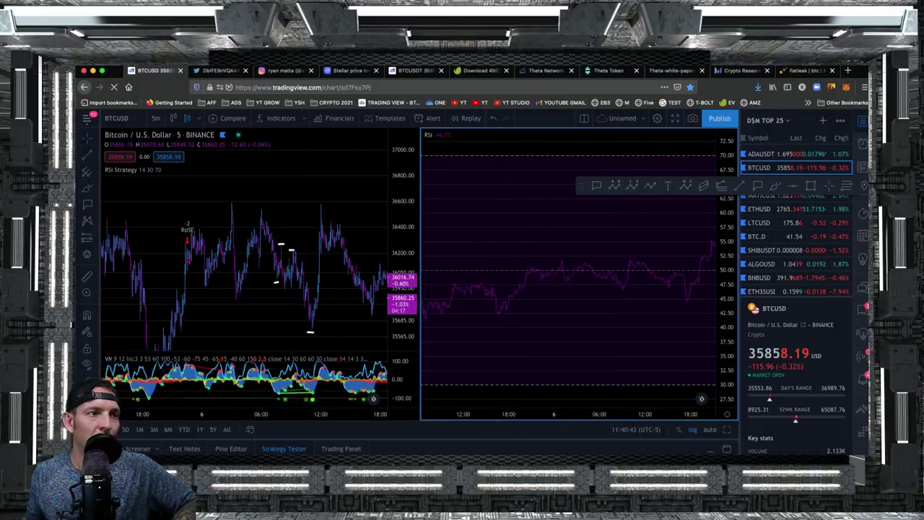
{"action": "right_click", "coordinate": [340, 321]}
{"action": "left_click", "coordinate": [393, 452]}
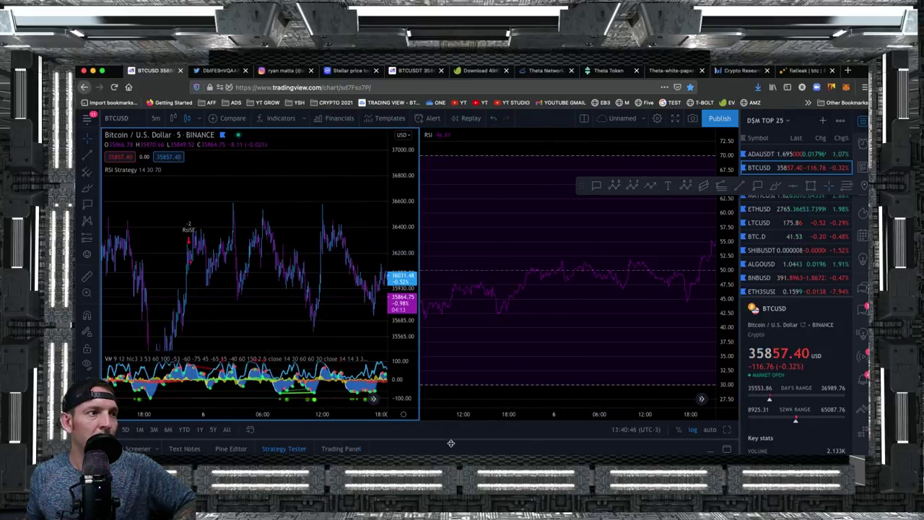
Restore the maximized RSI pane to normal size and choose the layout with two side-by-side charts.
{"action": "left_click", "coordinate": [708, 137]}
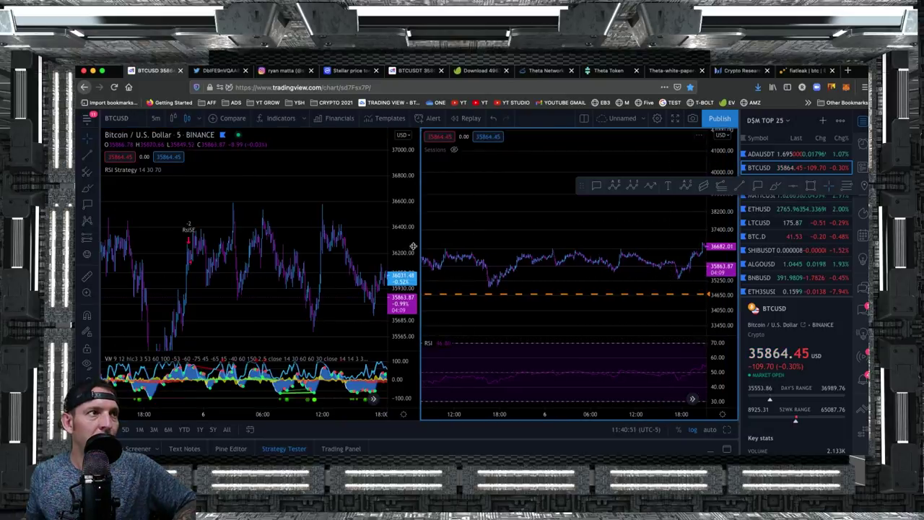
{"action": "left_click", "coordinate": [582, 119]}
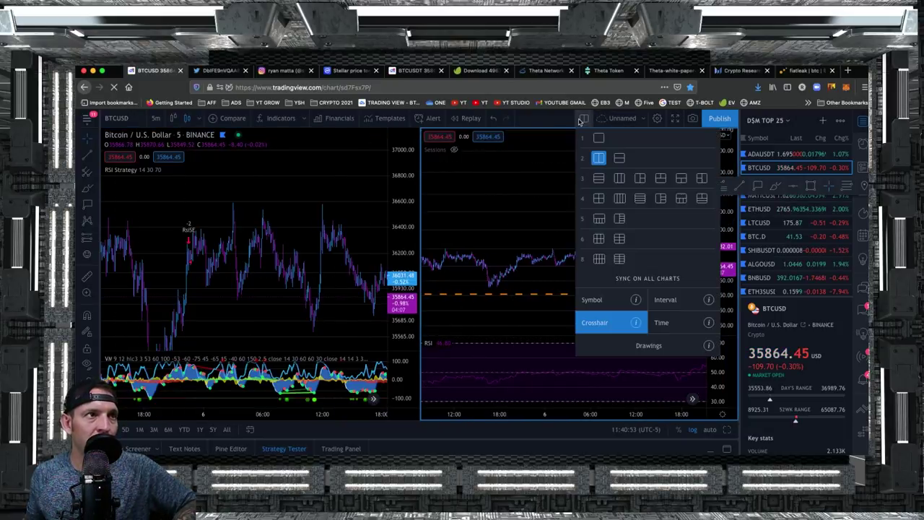
{"action": "left_click", "coordinate": [598, 160]}
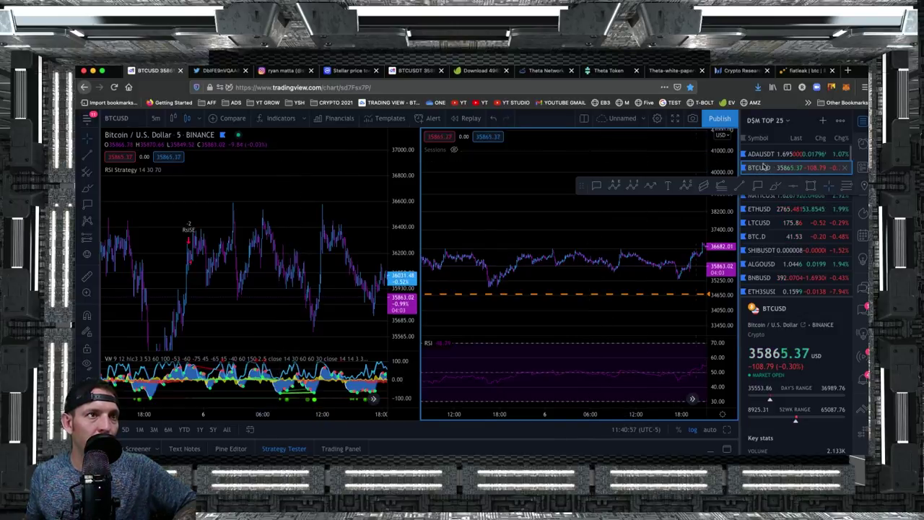
Change the chart type to Heikin Ashi on the chart that holds the RSI pane.
{"action": "left_click", "coordinate": [289, 183]}
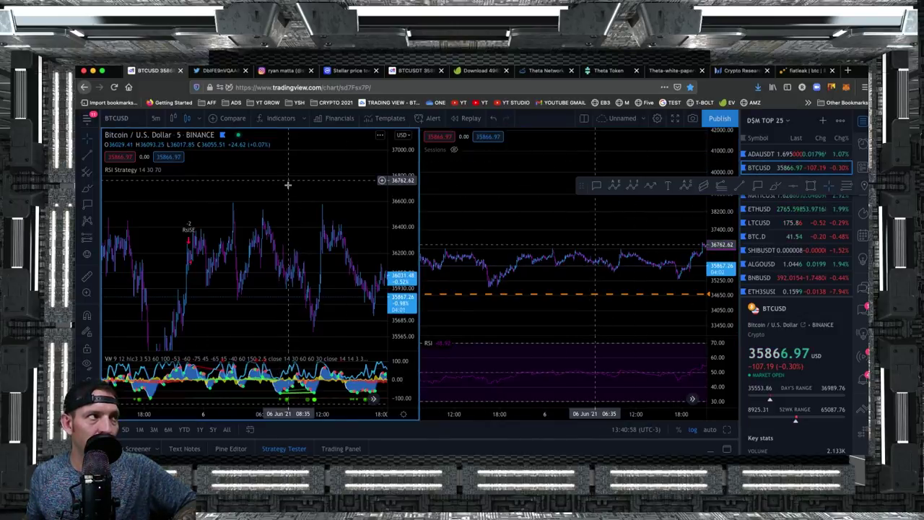
{"action": "left_click", "coordinate": [462, 190]}
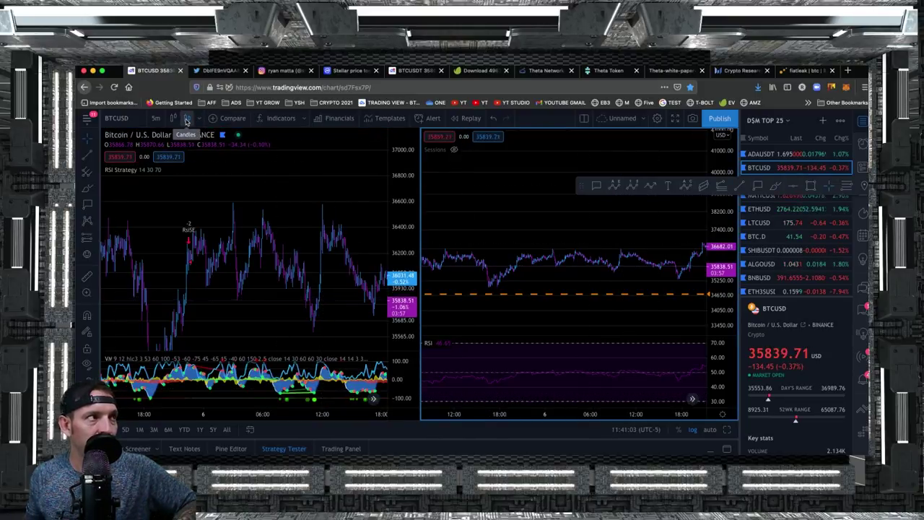
{"action": "left_click", "coordinate": [200, 120]}
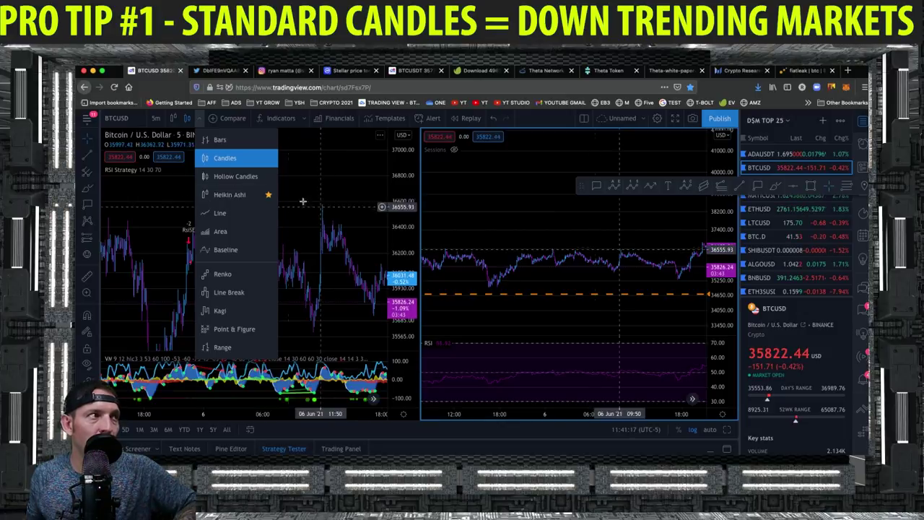
{"action": "left_click", "coordinate": [232, 195]}
Choose standard Candles as the chart type for the chart with the RSI Strategy.
{"action": "left_click", "coordinate": [319, 190]}
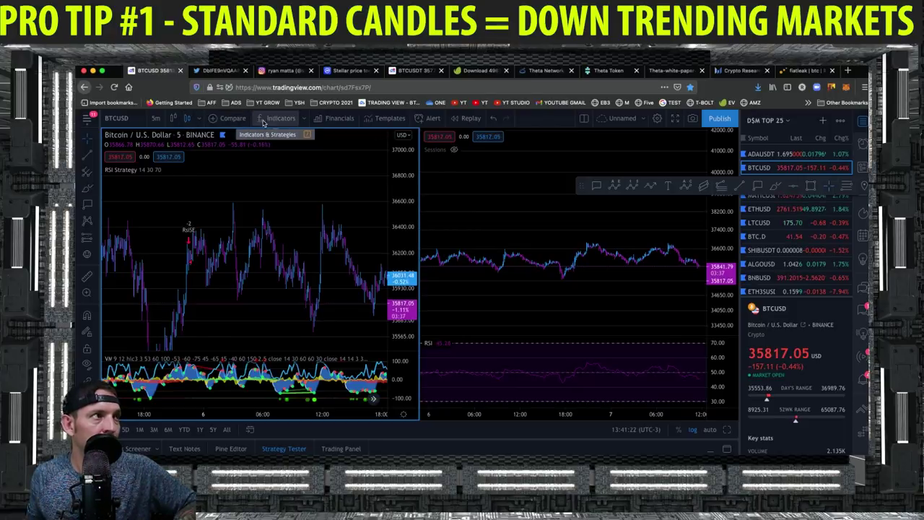
{"action": "left_click", "coordinate": [188, 119]}
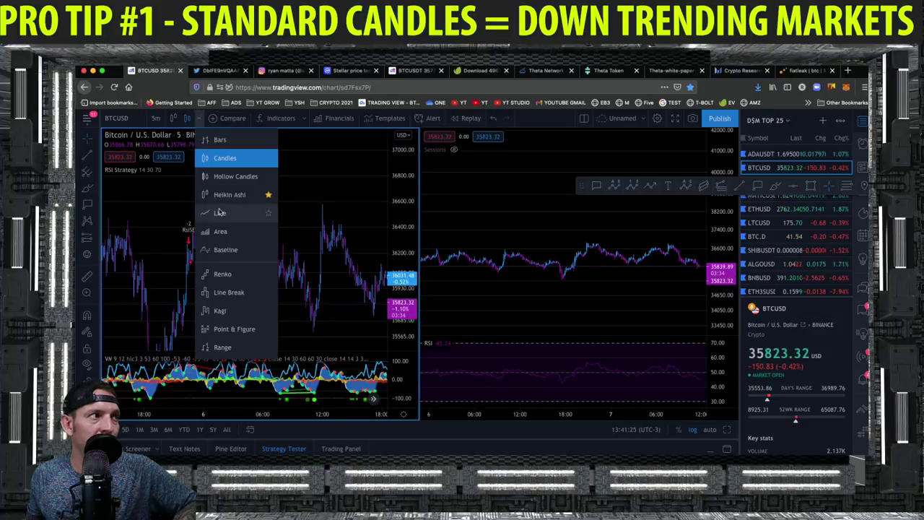
{"action": "left_click", "coordinate": [233, 158]}
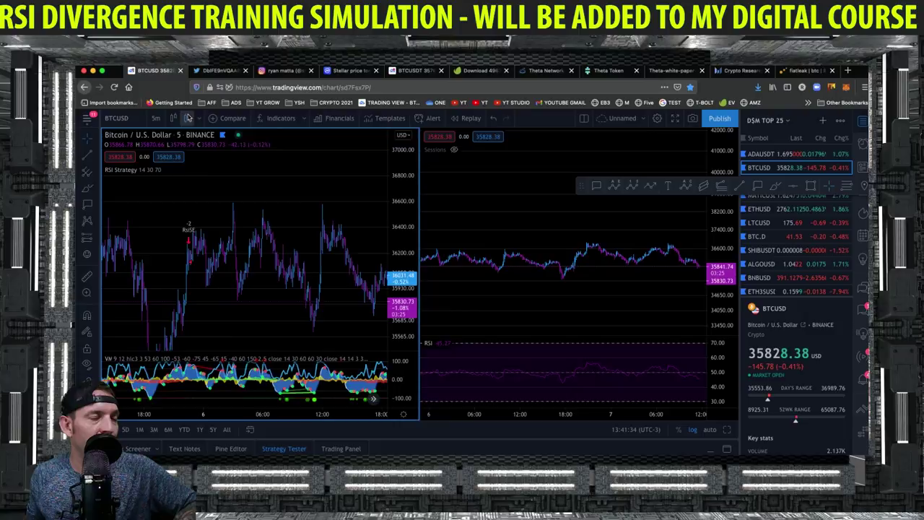
Examine the recent BTCUSD price action and strategy signals on both charts, along with the RSI pane.
{"action": "left_click_drag", "start_coordinate": [311, 222], "coordinate": [247, 216]}
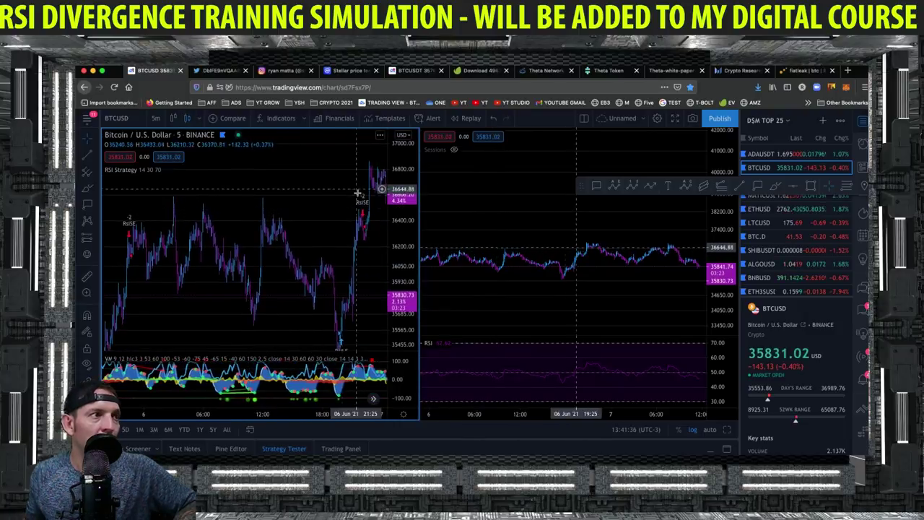
{"action": "left_click_drag", "start_coordinate": [392, 213], "coordinate": [282, 287]}
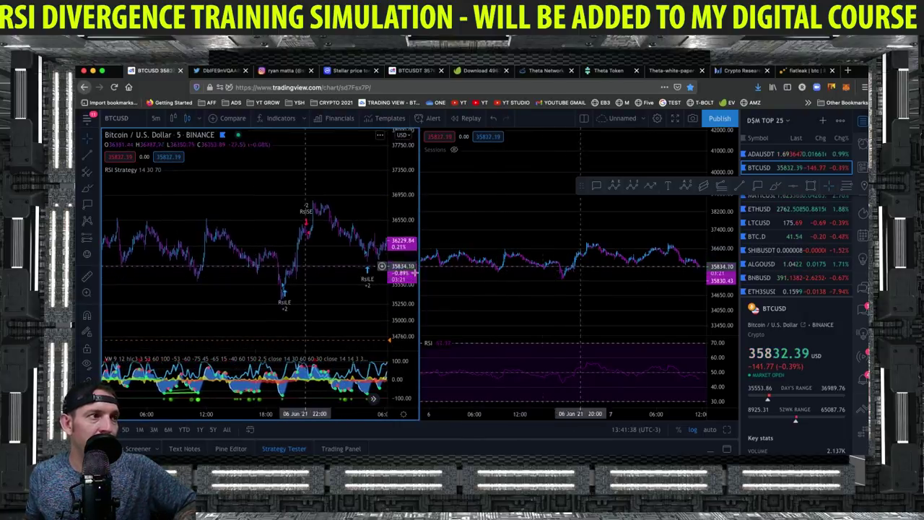
{"action": "left_click_drag", "start_coordinate": [534, 287], "coordinate": [519, 293]}
{"action": "scroll", "coordinate": [518, 295], "scroll_direction": "down", "scroll_amount": 5}
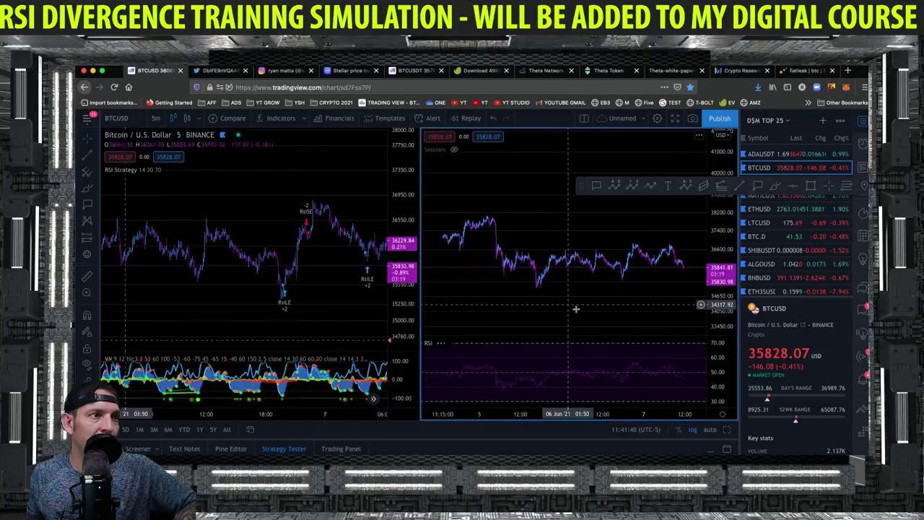
{"action": "scroll", "coordinate": [559, 306], "scroll_direction": "down", "scroll_amount": 1}
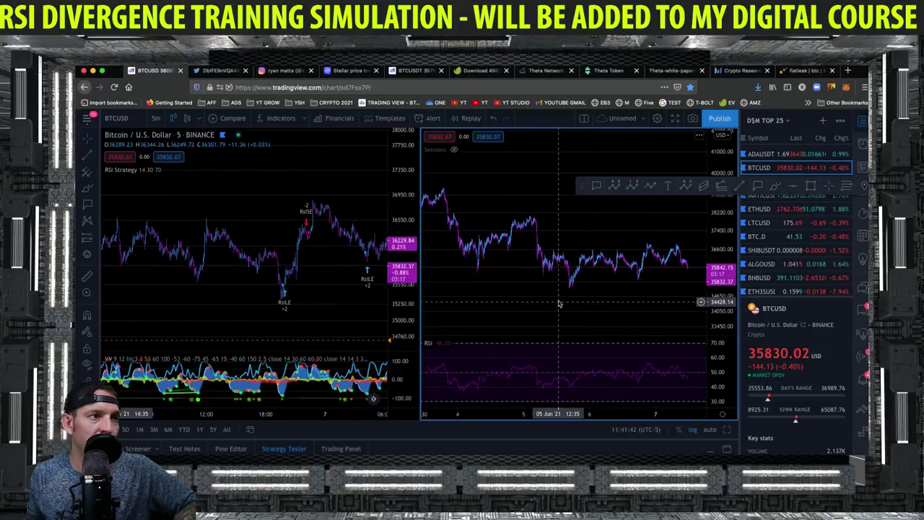
{"action": "left_click_drag", "start_coordinate": [529, 290], "coordinate": [571, 292]}
{"action": "left_click_drag", "start_coordinate": [333, 294], "coordinate": [281, 291]}
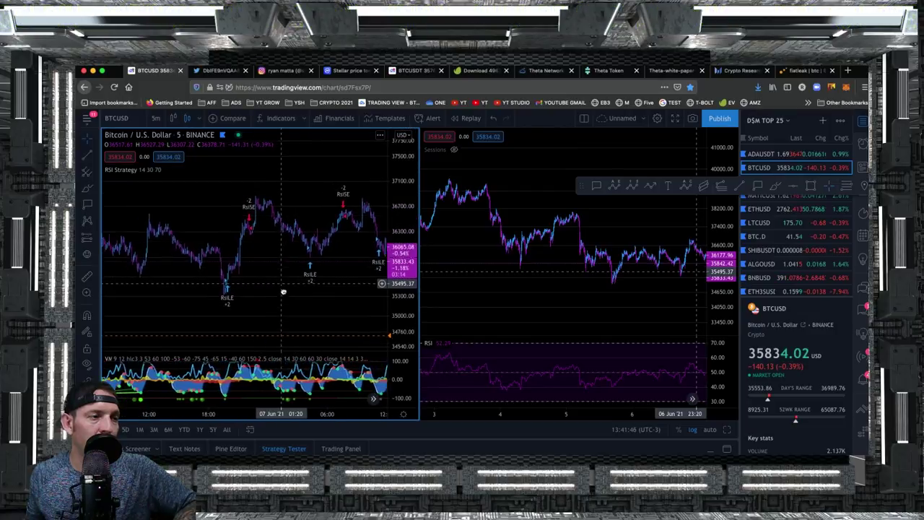
{"action": "left_click", "coordinate": [699, 344]}
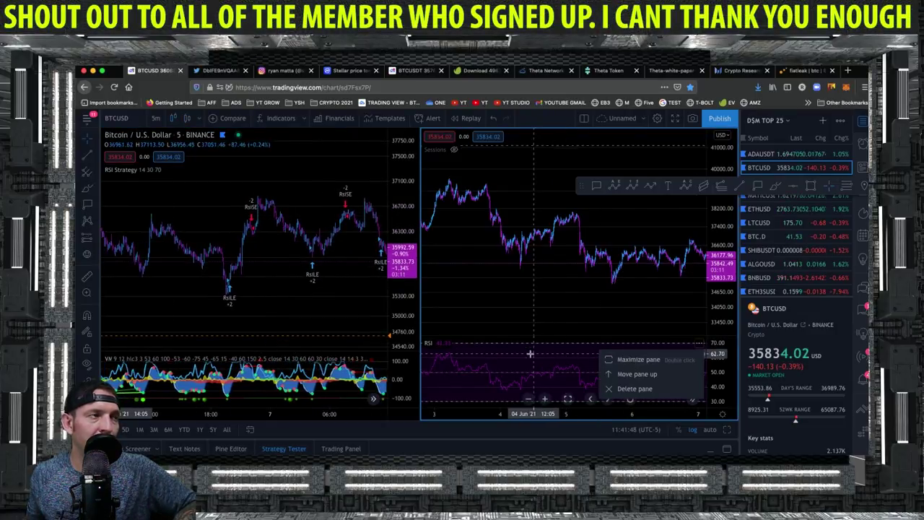
Search the indicators and strategies library for "rs" to locate the built-in Relative Strength Index, then close the library.
{"action": "left_click", "coordinate": [278, 117]}
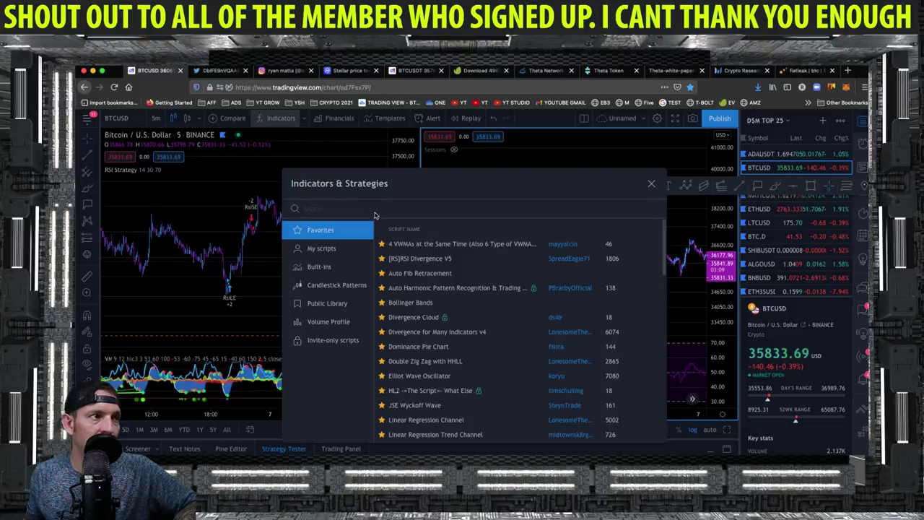
{"action": "type", "text": "rs"}
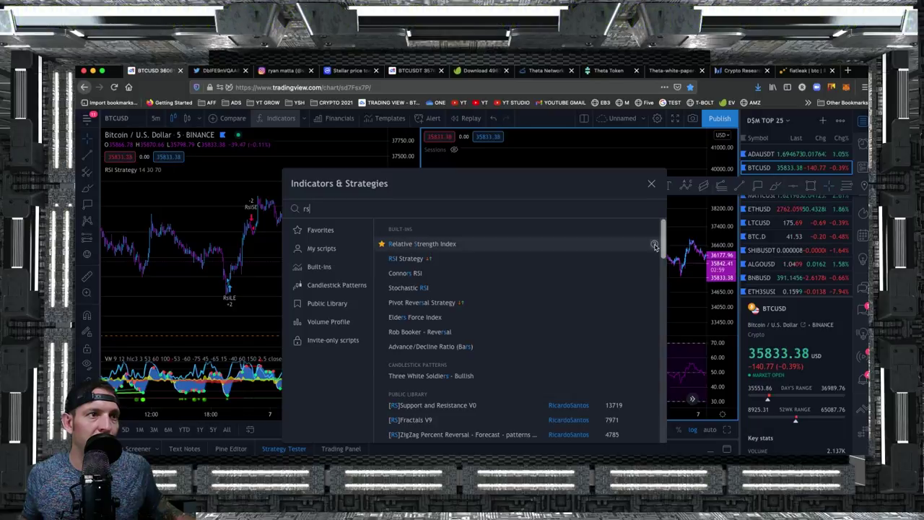
{"action": "left_click", "coordinate": [651, 184]}
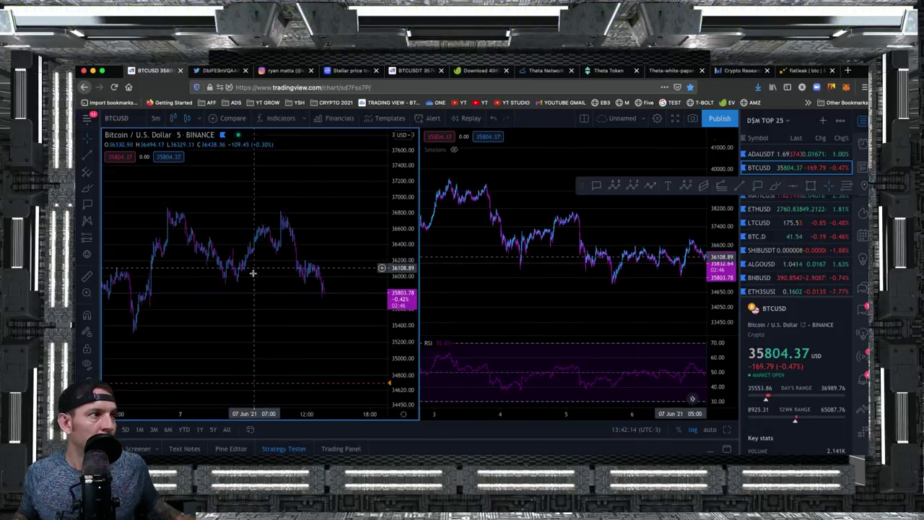
Change the chart type to standard Candles on the chart that holds the RSI pane.
{"action": "left_click", "coordinate": [248, 217]}
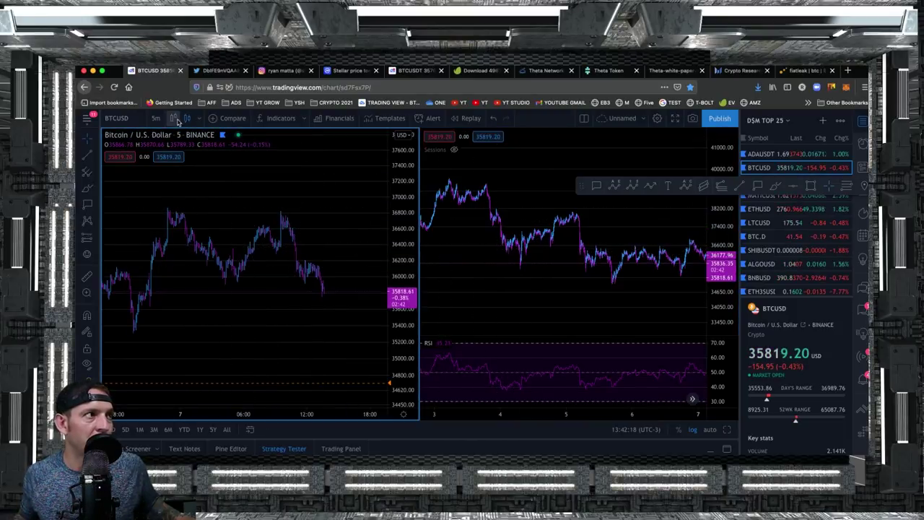
{"action": "left_click", "coordinate": [543, 211]}
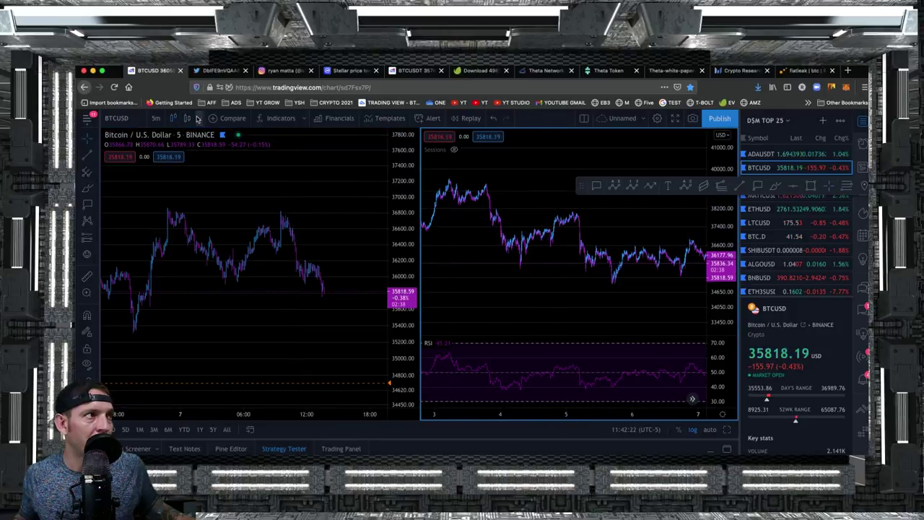
{"action": "left_click", "coordinate": [198, 120]}
{"action": "left_click", "coordinate": [229, 165]}
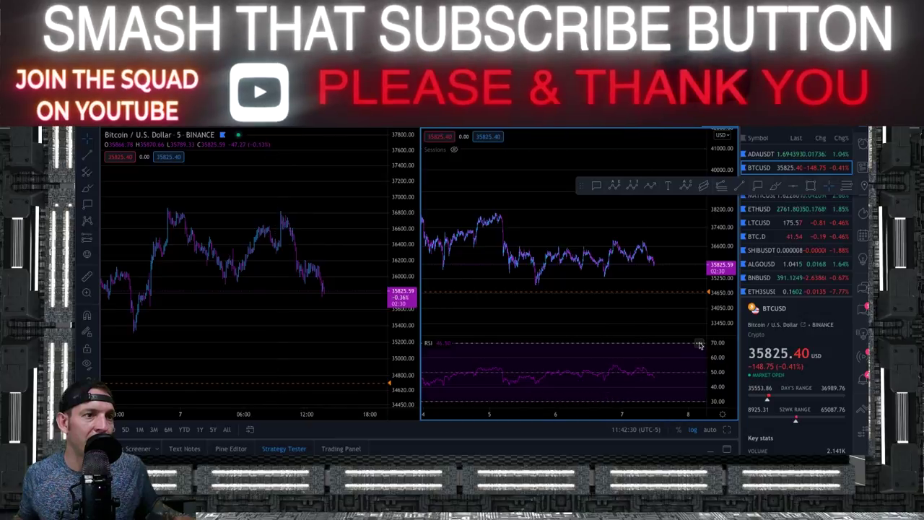
Maximize the RSI pane to fill its chart, showing the 6 to 7 June period.
{"action": "left_click", "coordinate": [699, 345]}
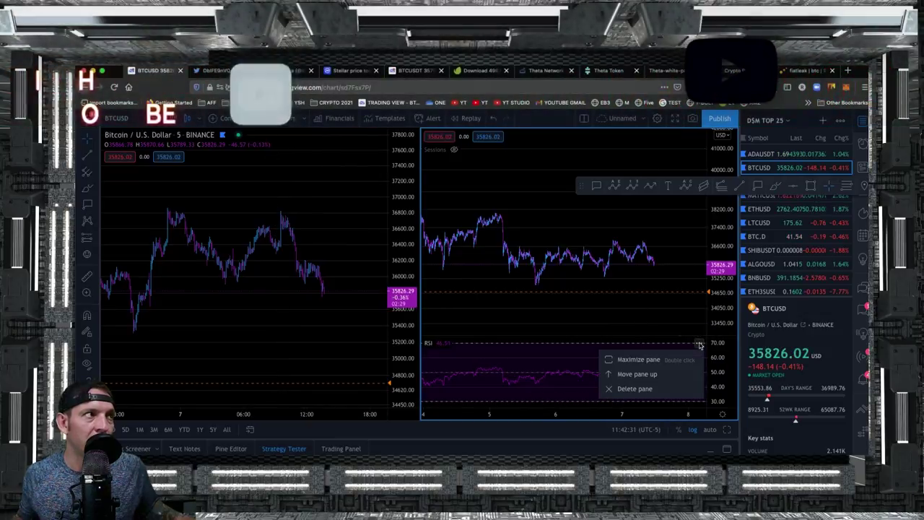
{"action": "left_click", "coordinate": [642, 361]}
{"action": "scroll", "coordinate": [629, 311], "scroll_direction": "up", "scroll_amount": 4}
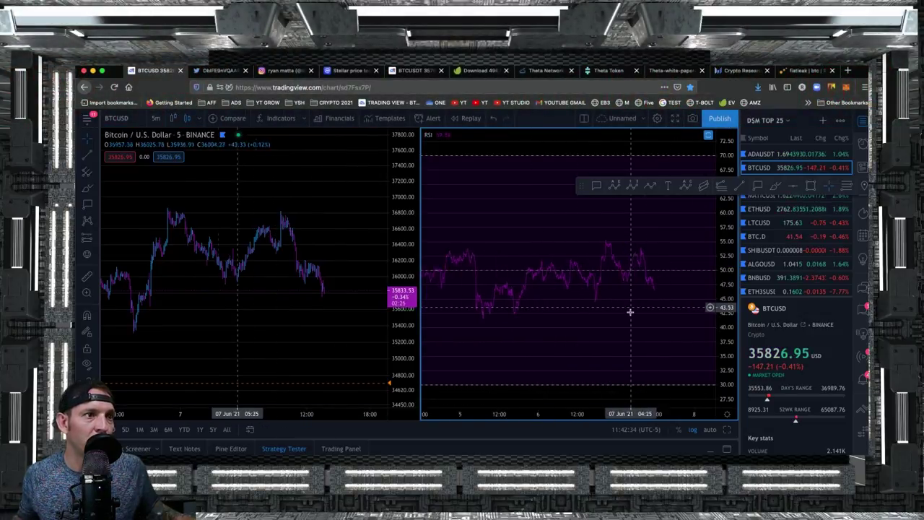
{"action": "scroll", "coordinate": [570, 322], "scroll_direction": "down", "scroll_amount": 1}
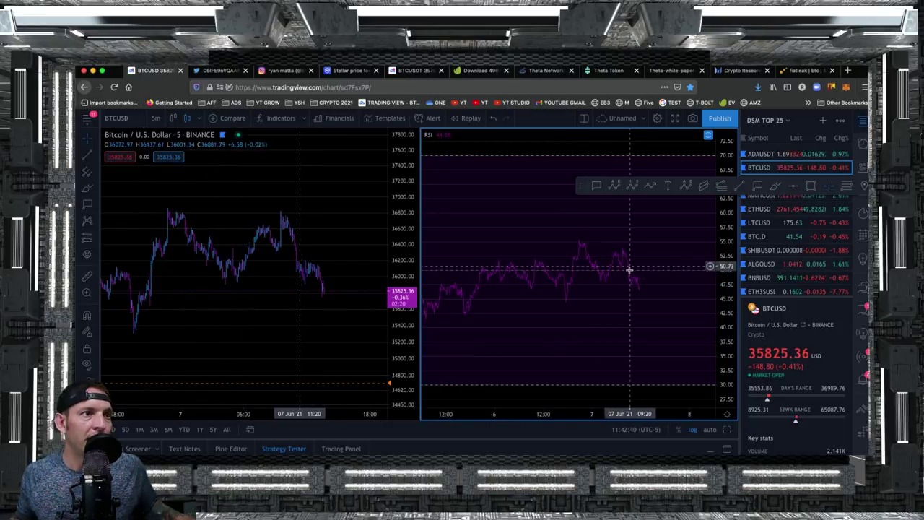
{"action": "scroll", "coordinate": [638, 262], "scroll_direction": "right", "scroll_amount": 3}
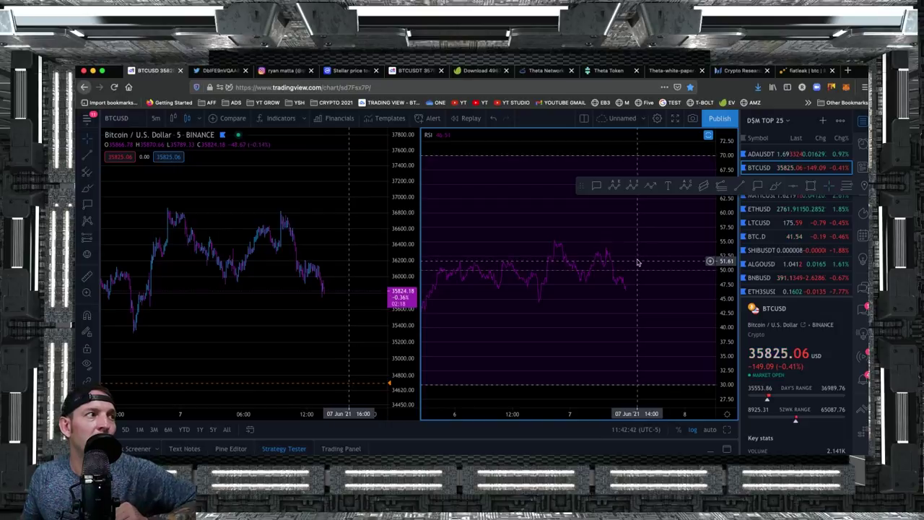
Mark the two most recent highs with short horizontal brush strokes on both the RSI line and the price chart.
{"action": "left_click", "coordinate": [777, 189]}
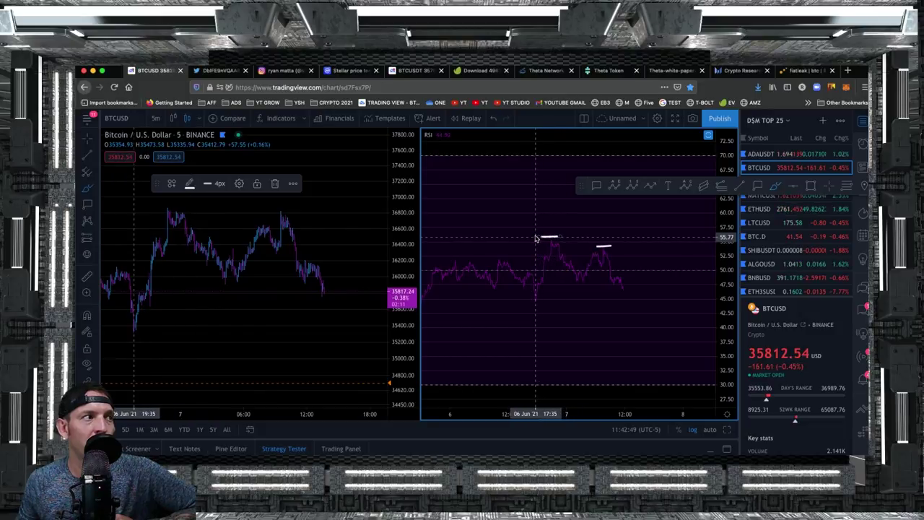
{"action": "left_click_drag", "start_coordinate": [286, 209], "coordinate": [274, 208]}
{"action": "left_click_drag", "start_coordinate": [187, 208], "coordinate": [174, 209]}
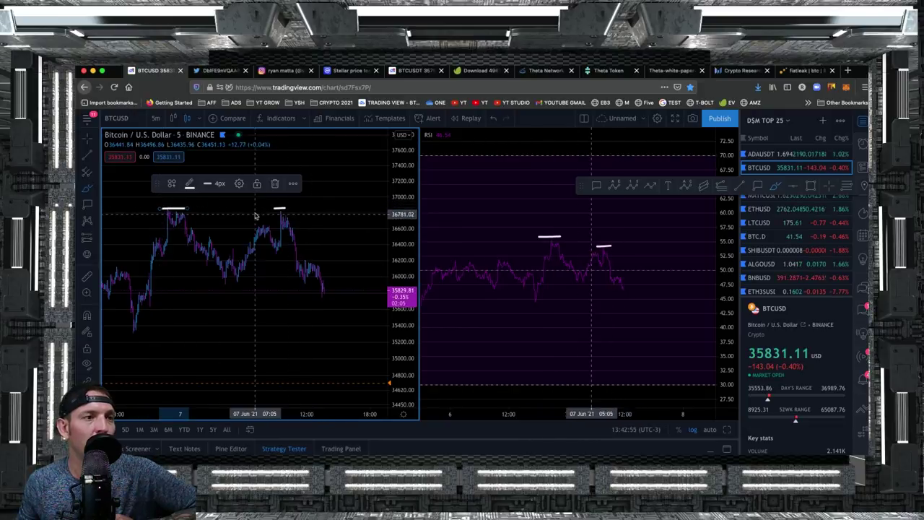
Switch to the browser tab with the reversal and hidden continuation divergence cheat sheet.
{"action": "left_click", "coordinate": [222, 70]}
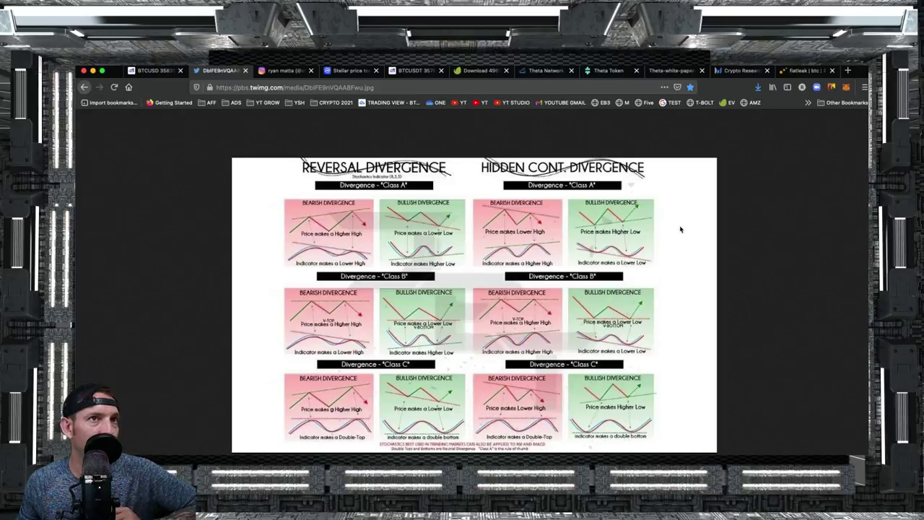
Enlarge the divergence cheat sheet image to 120%.
{"action": "key", "text": "ctrl+plus"}
{"action": "key", "text": "ctrl+plus"}
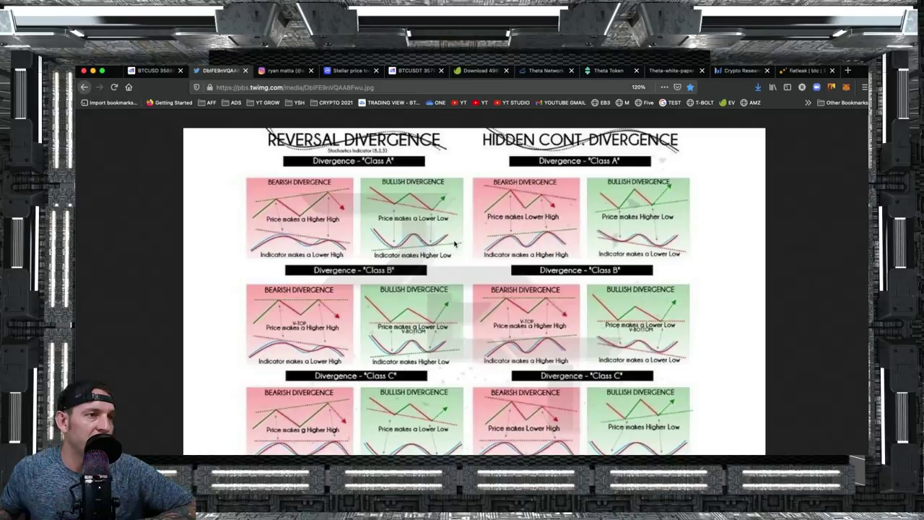
Look through the posts on the open Instagram profile and return to the BTCUSD charts.
{"action": "left_click", "coordinate": [271, 70]}
{"action": "scroll", "coordinate": [610, 449], "scroll_direction": "down", "scroll_amount": 5}
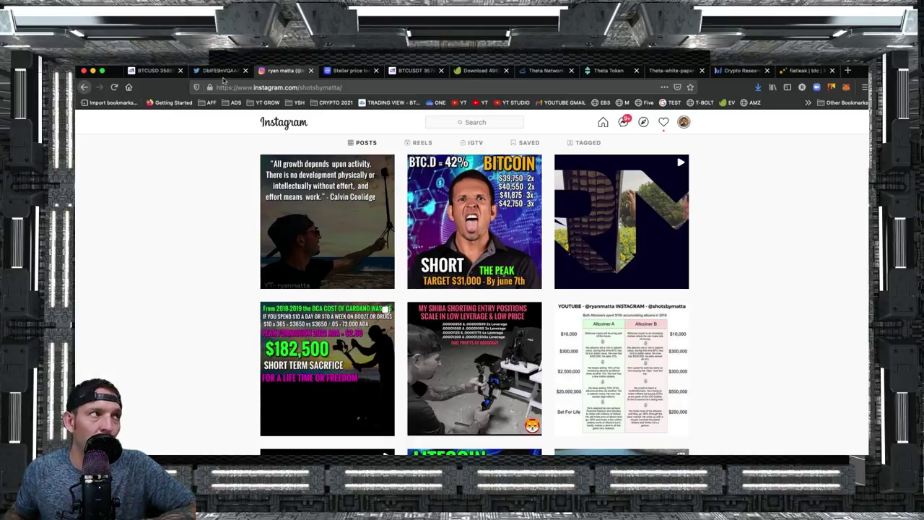
{"action": "left_click", "coordinate": [153, 70]}
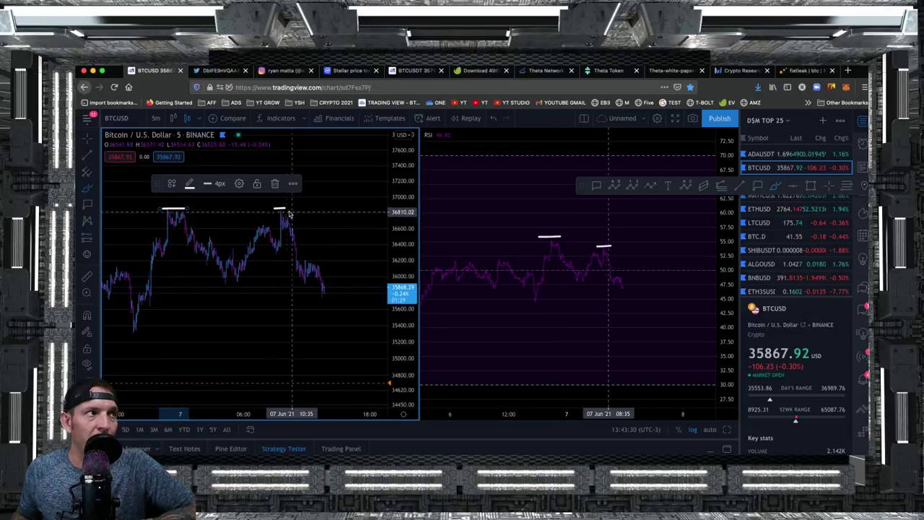
Consult the divergence cheat sheet and measure the price drop from the second marked high to the latest candle.
{"action": "left_click", "coordinate": [220, 71]}
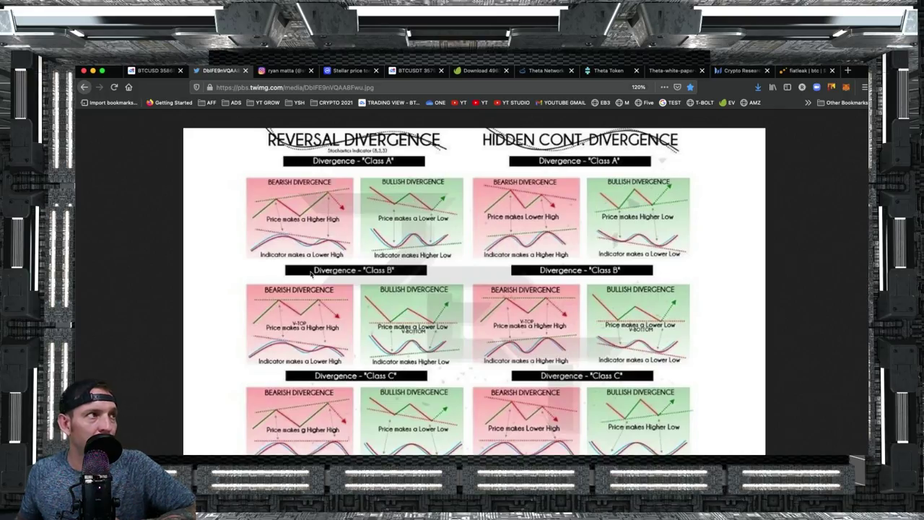
{"action": "left_click", "coordinate": [146, 71]}
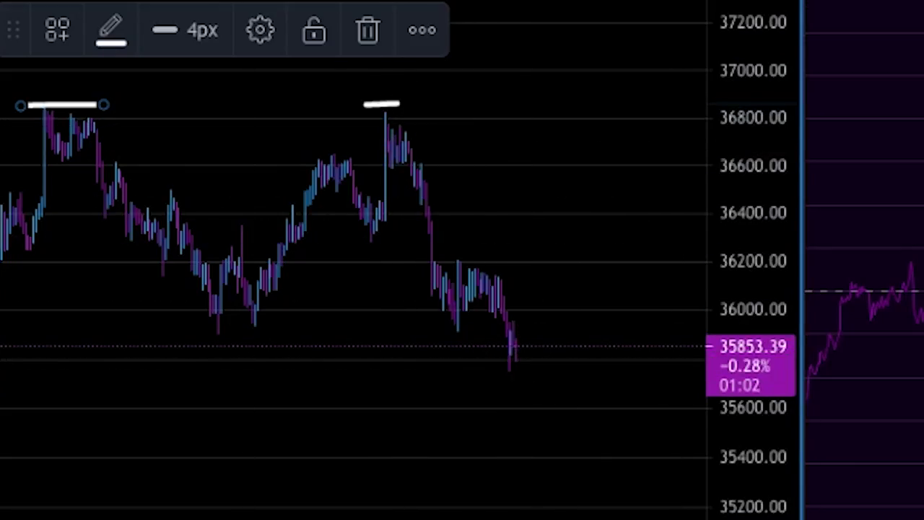
{"action": "left_click", "coordinate": [395, 117], "text": "shift"}
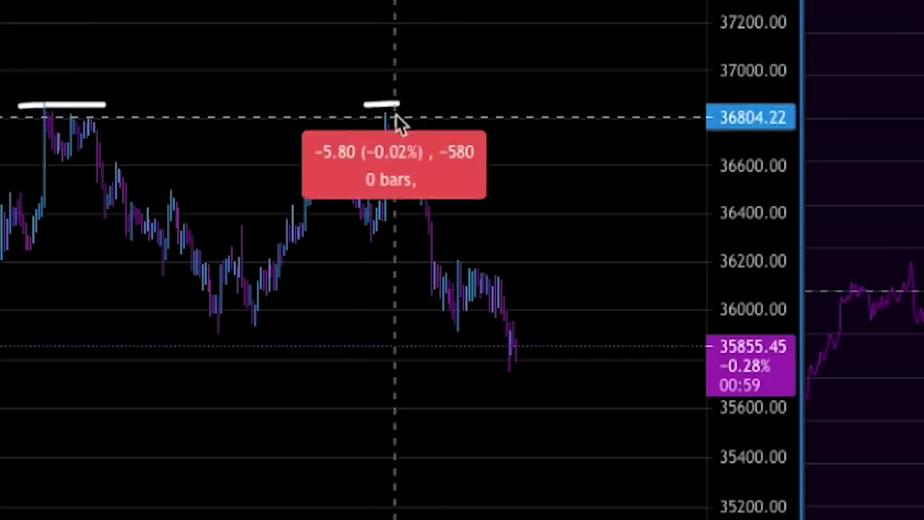
{"action": "left_click", "coordinate": [514, 345]}
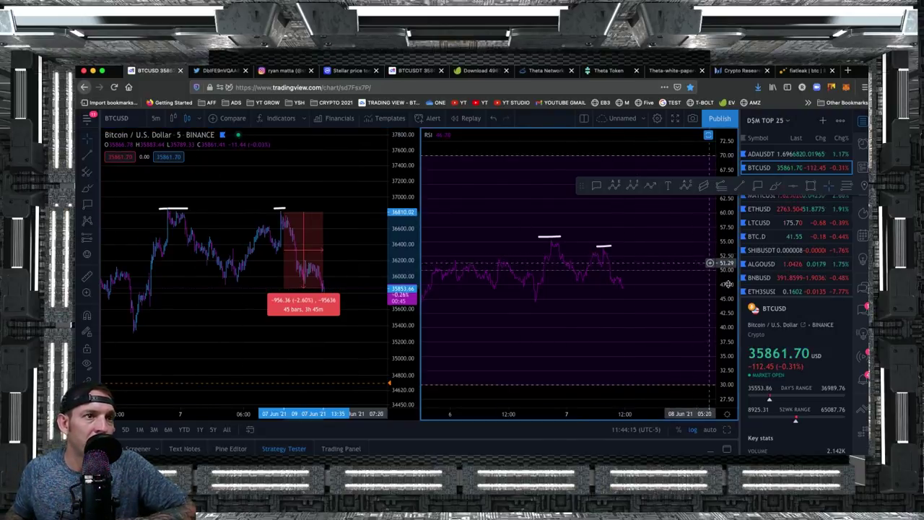
Raise the brush stroke above the first 7 June price high and place a yellow horizontal line across both highs at about 36,830.
{"action": "scroll", "coordinate": [615, 268], "scroll_direction": "up", "scroll_amount": 3}
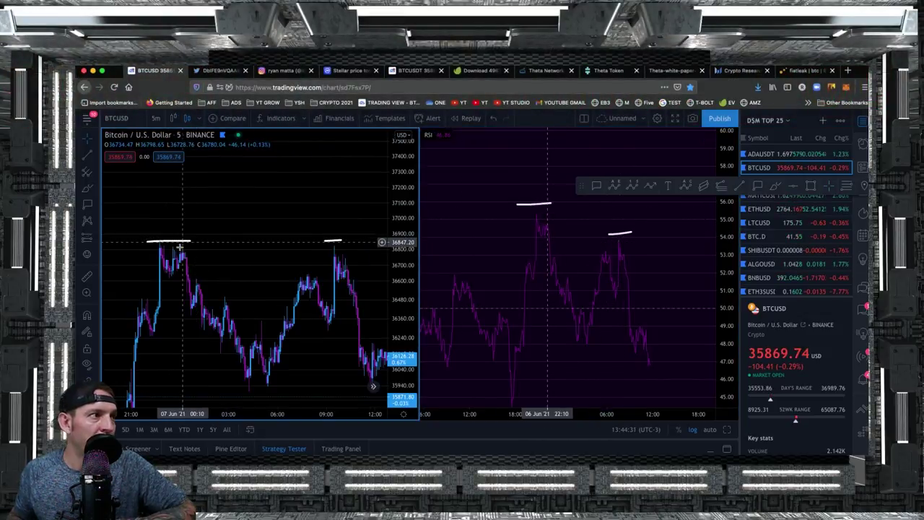
{"action": "left_click_drag", "start_coordinate": [179, 248], "coordinate": [185, 233]}
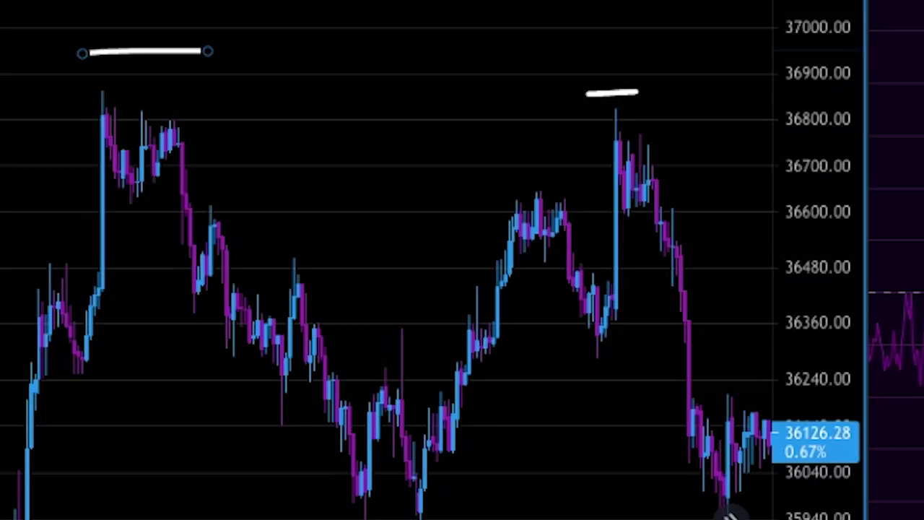
{"action": "left_click", "coordinate": [608, 101]}
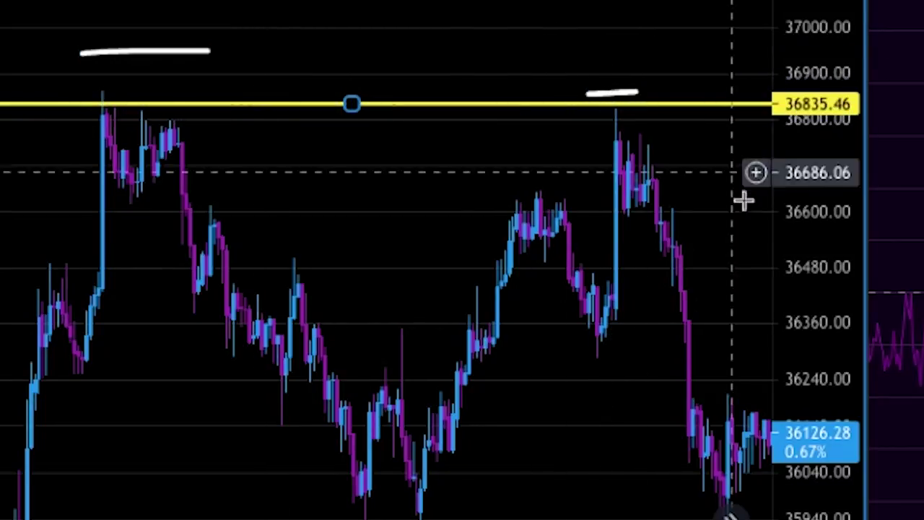
Examine the two marked highs up close on the price and RSI charts and compare them with the cheat sheet patterns.
{"action": "left_click_drag", "start_coordinate": [834, 240], "coordinate": [797, 3]}
{"action": "left_click_drag", "start_coordinate": [791, 223], "coordinate": [787, 82]}
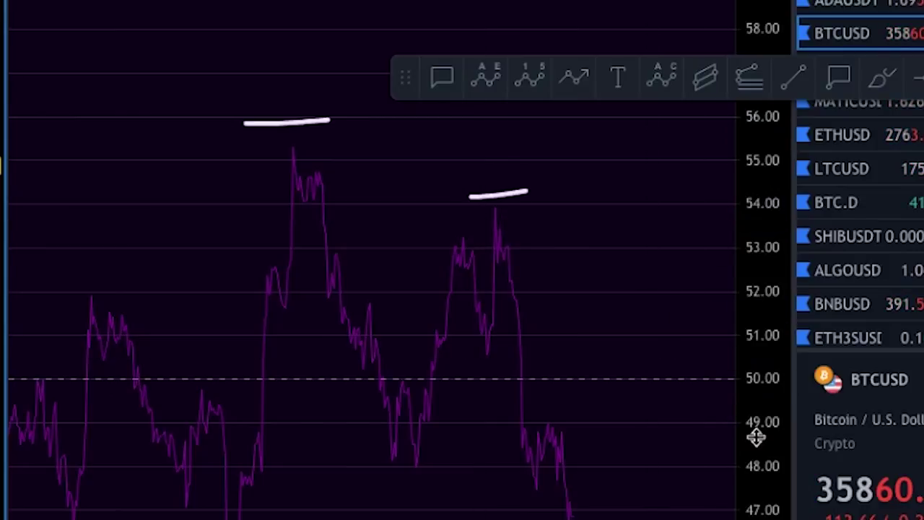
{"action": "left_click_drag", "start_coordinate": [756, 438], "coordinate": [751, 134]}
{"action": "left_click_drag", "start_coordinate": [603, 242], "coordinate": [646, 430]}
{"action": "scroll", "coordinate": [581, 423], "scroll_direction": "up", "scroll_amount": 7}
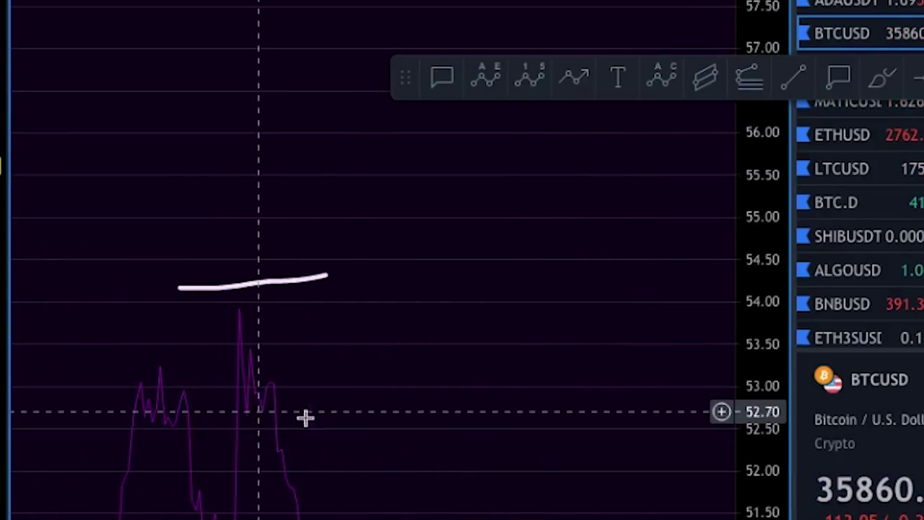
{"action": "scroll", "coordinate": [305, 417], "scroll_direction": "down", "scroll_amount": 5}
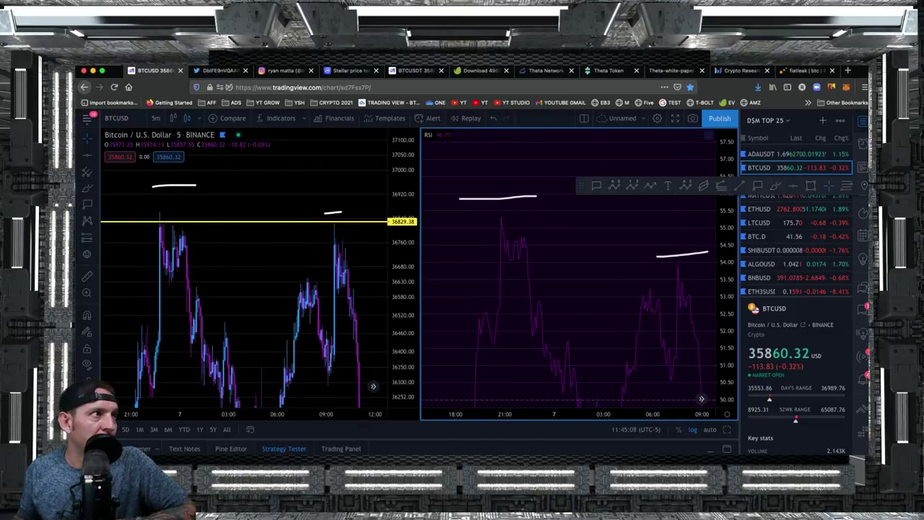
{"action": "left_click", "coordinate": [219, 70]}
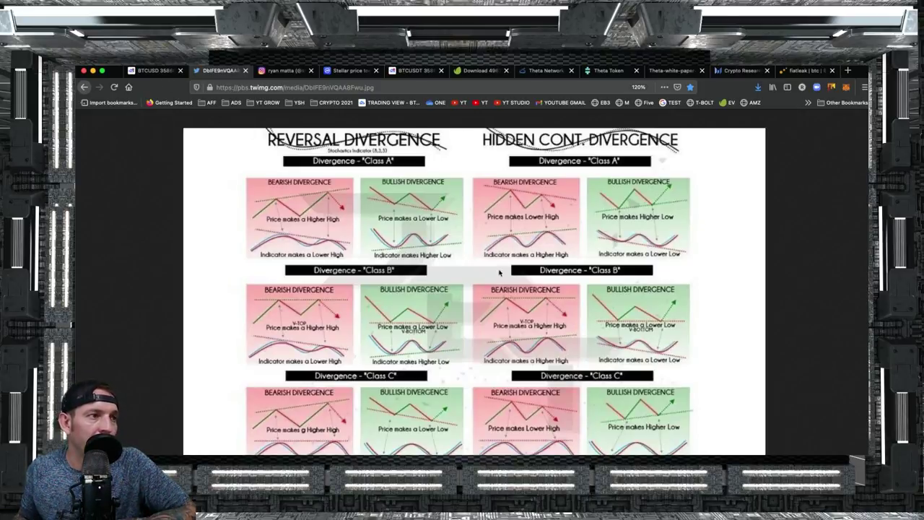
{"action": "left_click", "coordinate": [133, 68]}
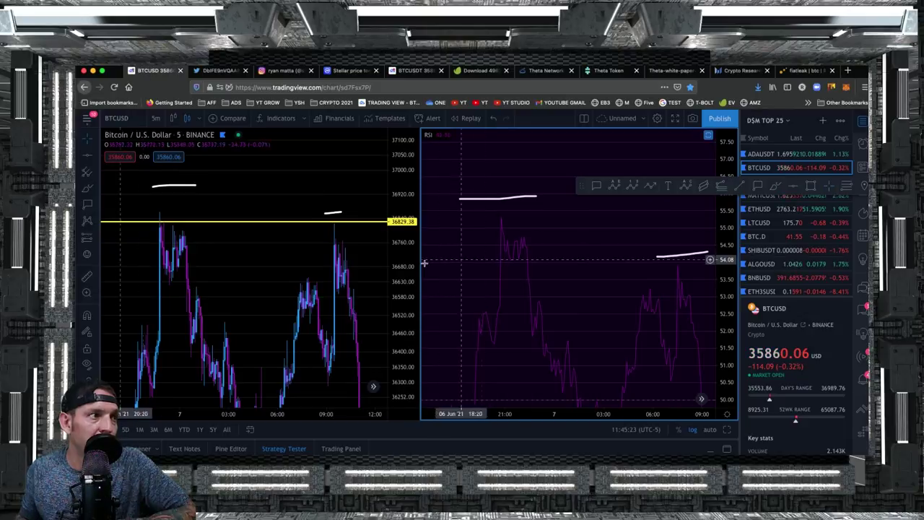
Mark the two equal 6 June price highs near 36,580 and their matching RSI peaks with short horizontal brush strokes.
{"action": "left_click_drag", "start_coordinate": [396, 198], "coordinate": [396, 357]}
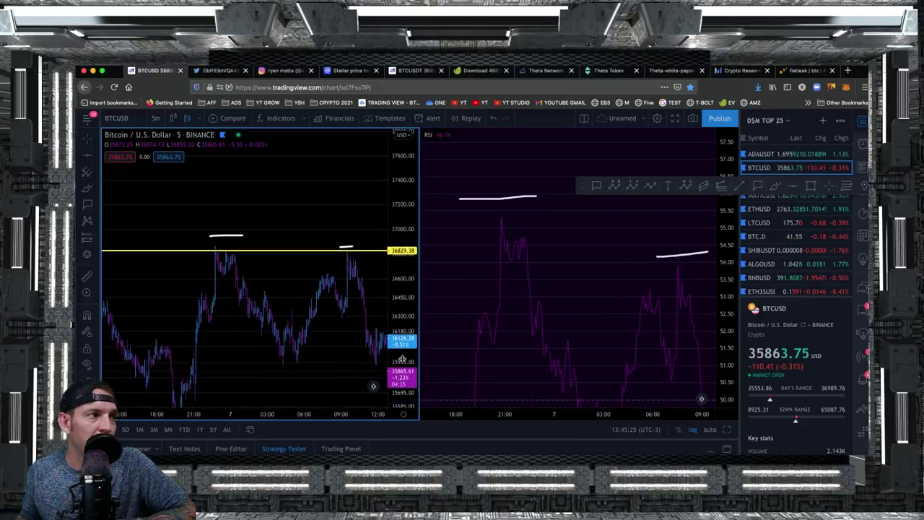
{"action": "scroll", "coordinate": [316, 362], "scroll_direction": "down", "scroll_amount": 4}
{"action": "left_click_drag", "start_coordinate": [725, 245], "coordinate": [707, 332]}
{"action": "scroll", "coordinate": [633, 345], "scroll_direction": "down", "scroll_amount": 8}
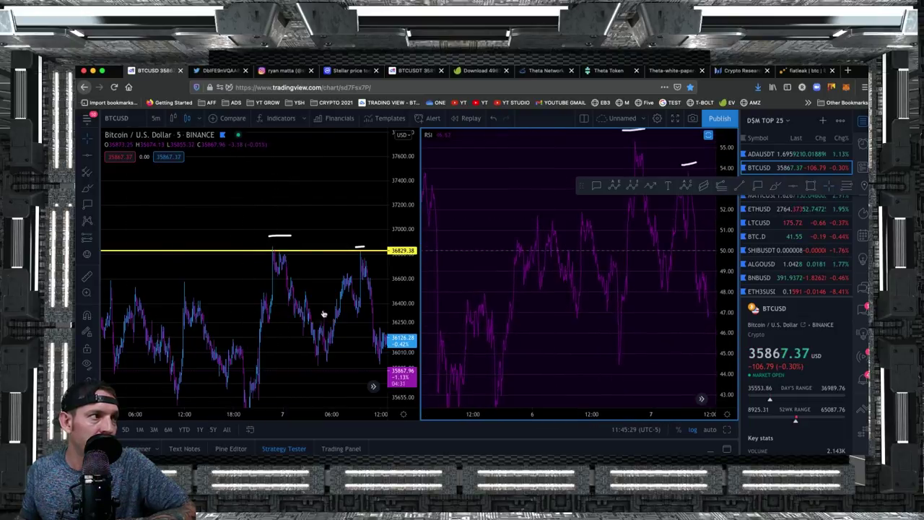
{"action": "left_click_drag", "start_coordinate": [243, 306], "coordinate": [279, 295]}
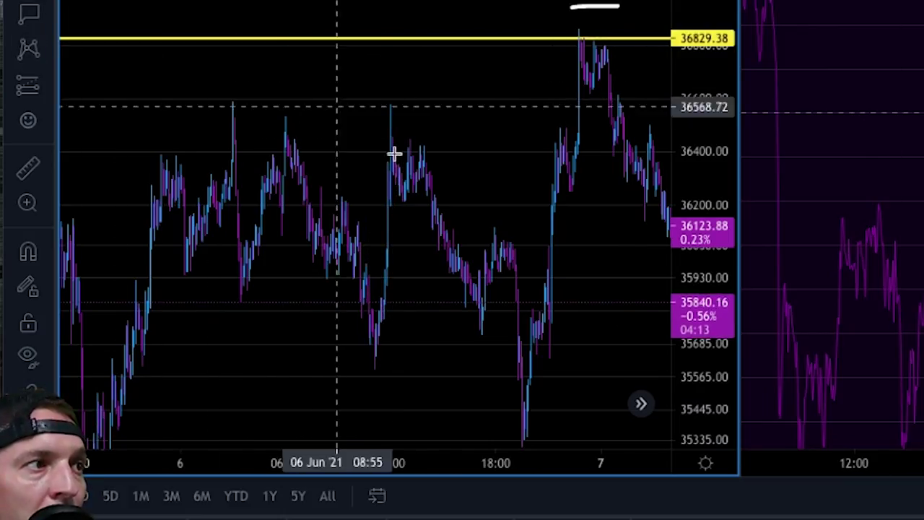
{"action": "left_click_drag", "start_coordinate": [398, 104], "coordinate": [366, 103]}
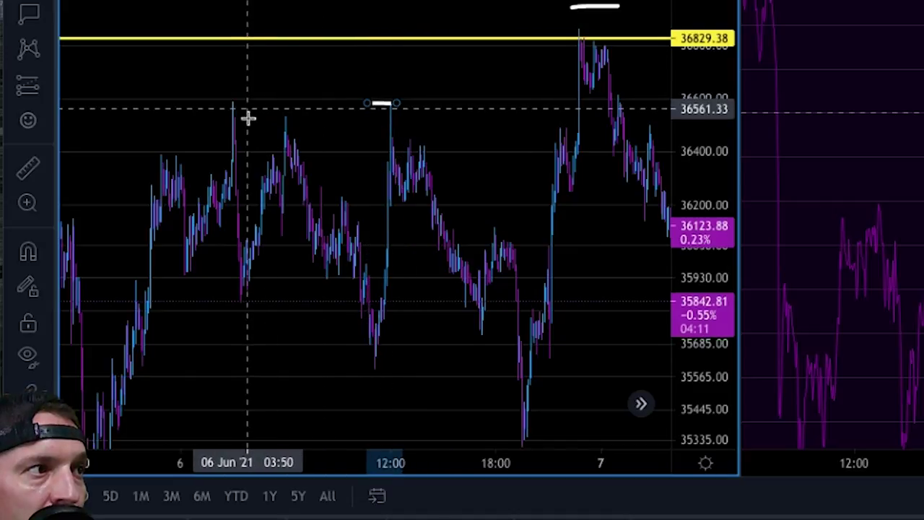
{"action": "left_click_drag", "start_coordinate": [247, 103], "coordinate": [225, 103]}
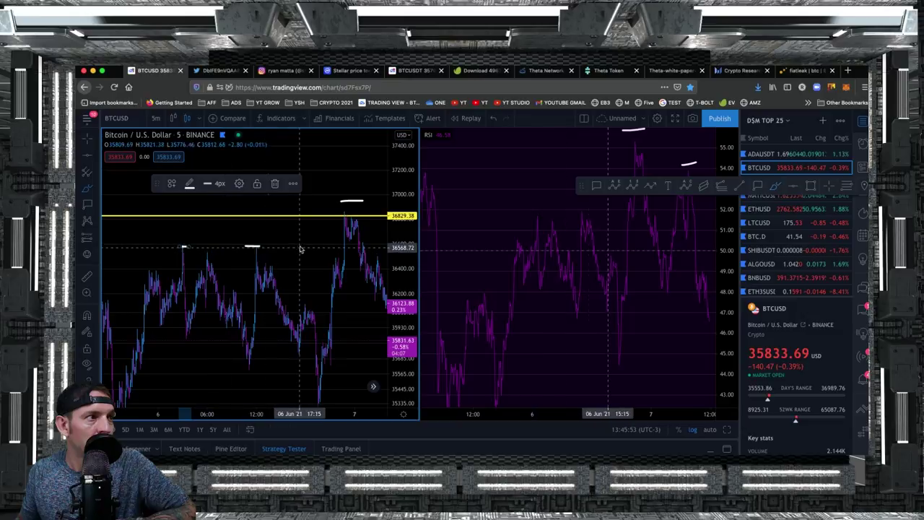
{"action": "left_click", "coordinate": [540, 217]}
{"action": "left_click_drag", "start_coordinate": [540, 217], "coordinate": [532, 216]}
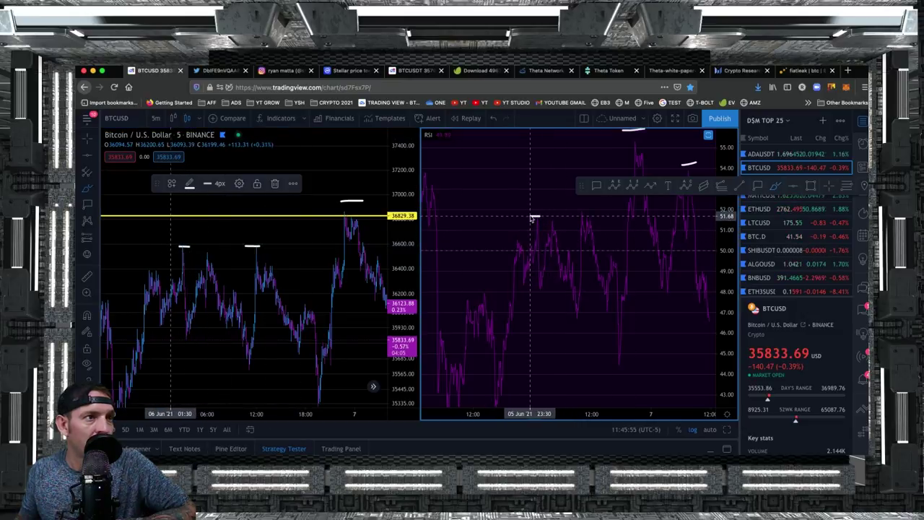
{"action": "left_click_drag", "start_coordinate": [587, 209], "coordinate": [577, 210]}
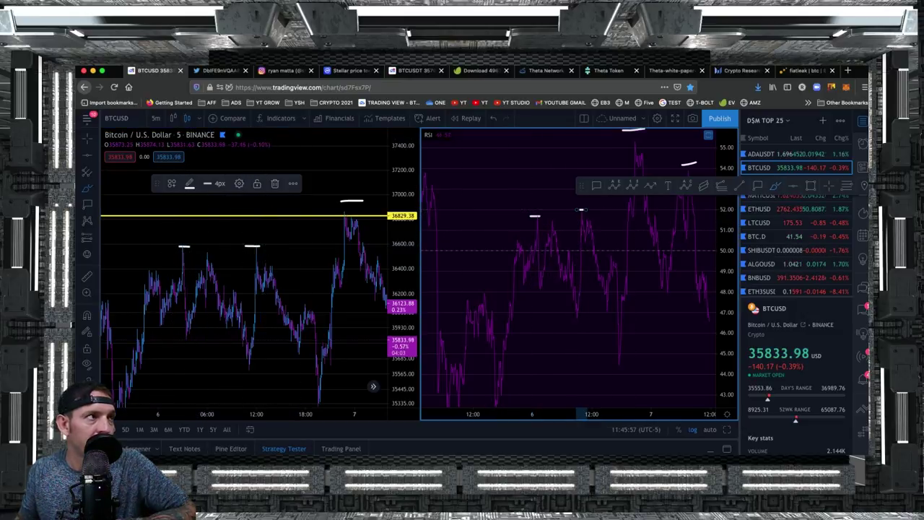
Check the cheat sheet and measure the price drop from the second marked 6 June high to the low that follows.
{"action": "left_click", "coordinate": [213, 70]}
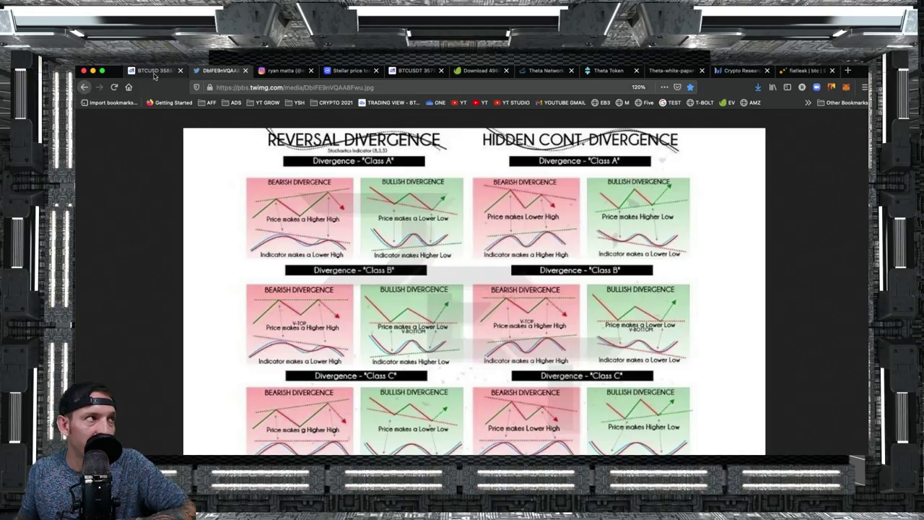
{"action": "left_click", "coordinate": [153, 72]}
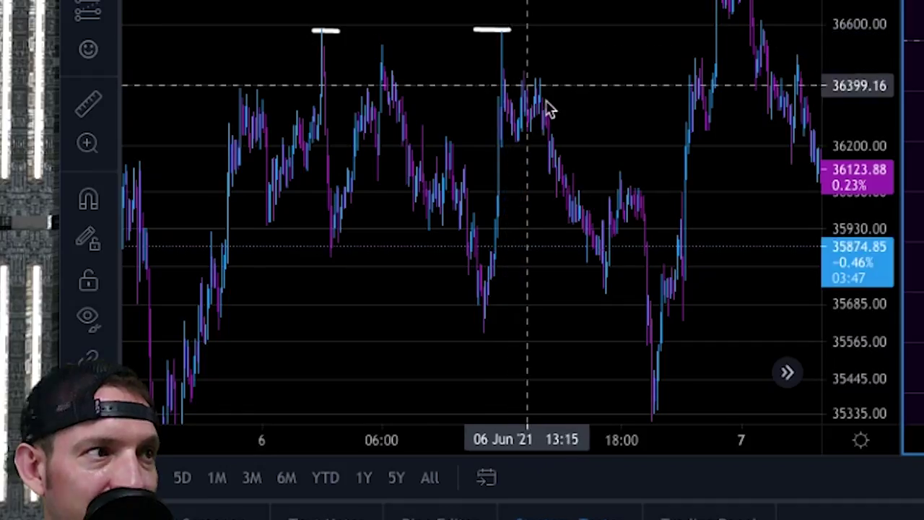
{"action": "left_click_drag", "start_coordinate": [845, 44], "coordinate": [858, 164]}
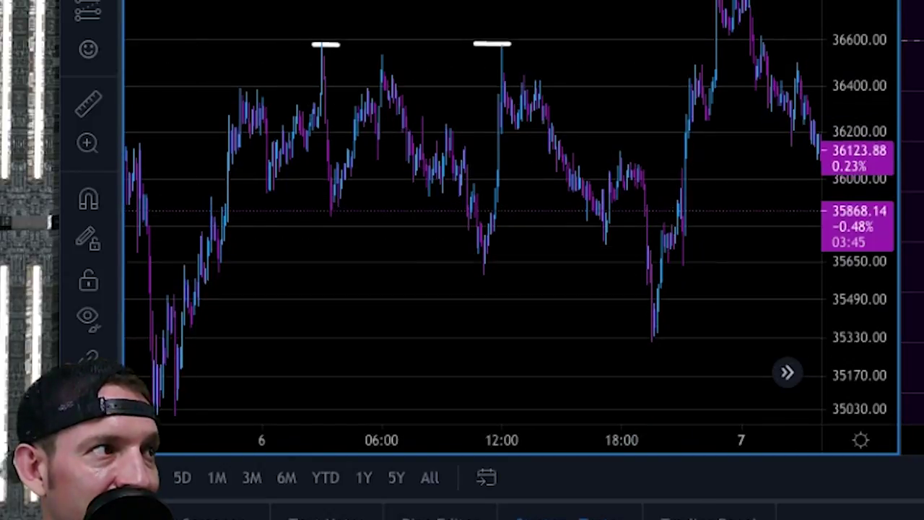
{"action": "left_click", "coordinate": [88, 103]}
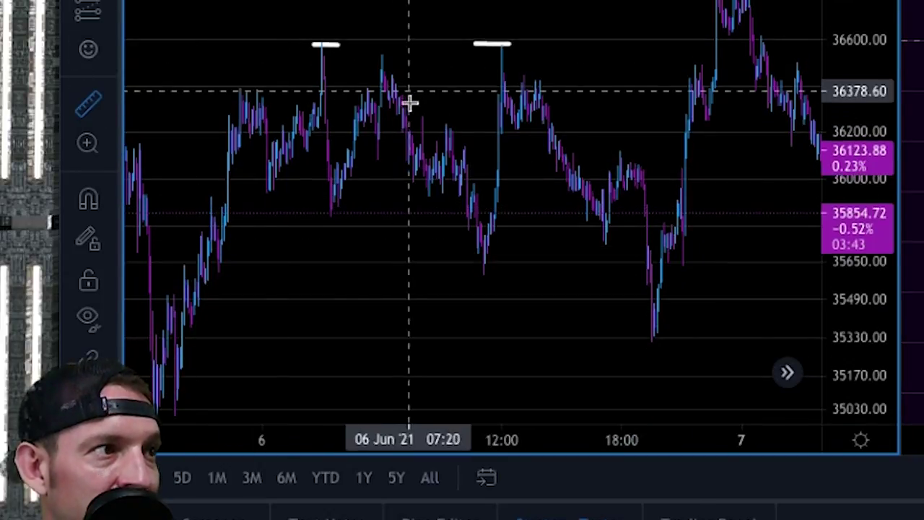
{"action": "left_click", "coordinate": [502, 45]}
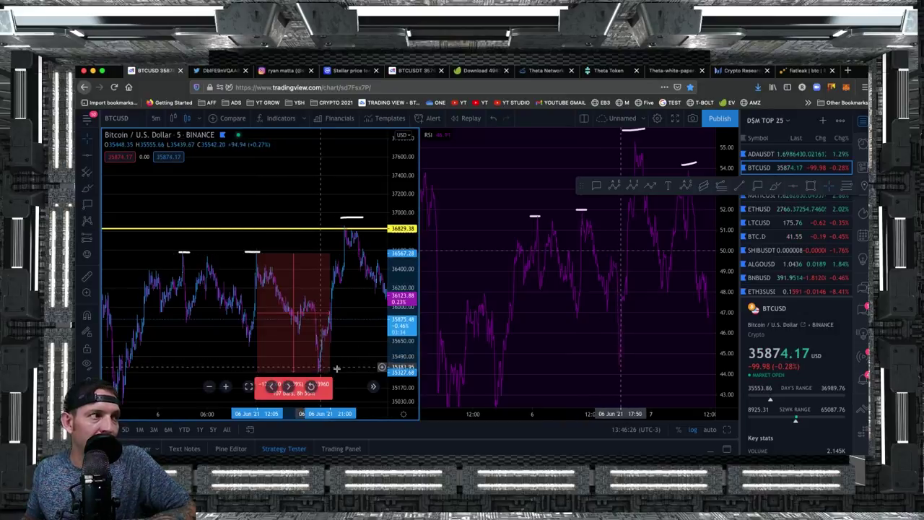
{"action": "left_click", "coordinate": [355, 340]}
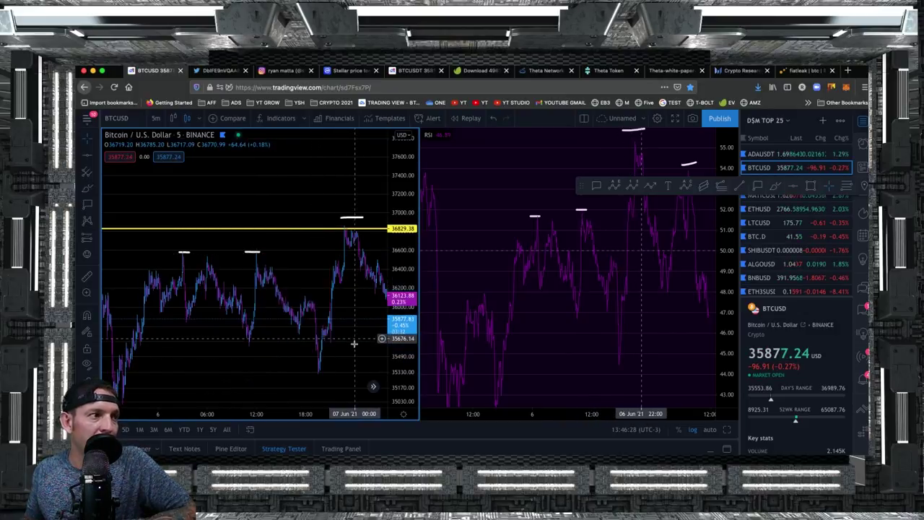
Mark the two 5 June lows with short horizontal brush strokes on the RSI line and on the price chart.
{"action": "left_click_drag", "start_coordinate": [201, 349], "coordinate": [213, 270]}
{"action": "left_click_drag", "start_coordinate": [726, 271], "coordinate": [726, 328]}
{"action": "left_click_drag", "start_coordinate": [173, 314], "coordinate": [235, 311]}
{"action": "left_click_drag", "start_coordinate": [366, 268], "coordinate": [306, 275]}
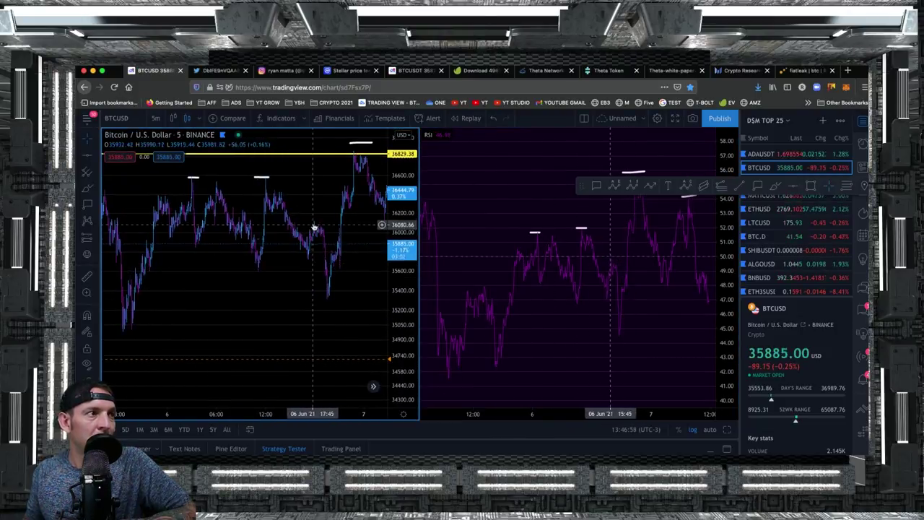
{"action": "left_click_drag", "start_coordinate": [131, 298], "coordinate": [237, 305]}
{"action": "scroll", "coordinate": [291, 318], "scroll_direction": "left", "scroll_amount": 2}
{"action": "left_click_drag", "start_coordinate": [537, 332], "coordinate": [608, 267]}
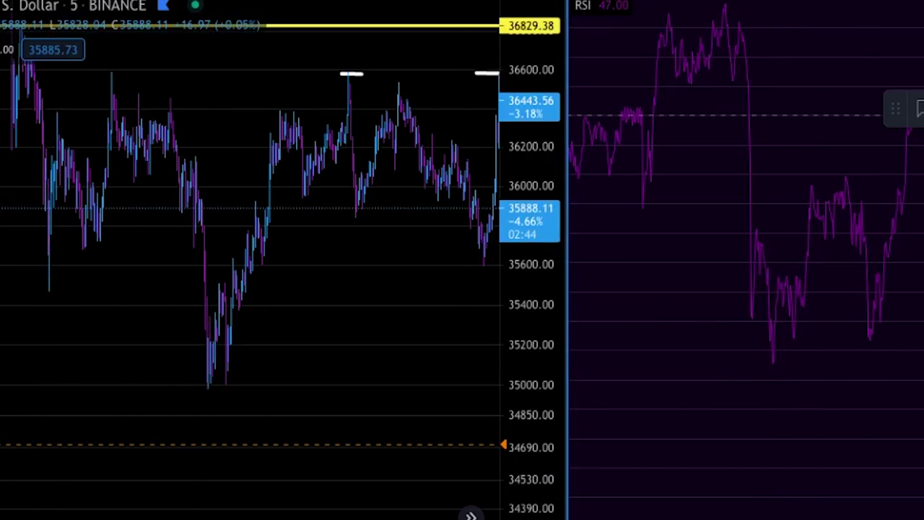
{"action": "left_click", "coordinate": [863, 358]}
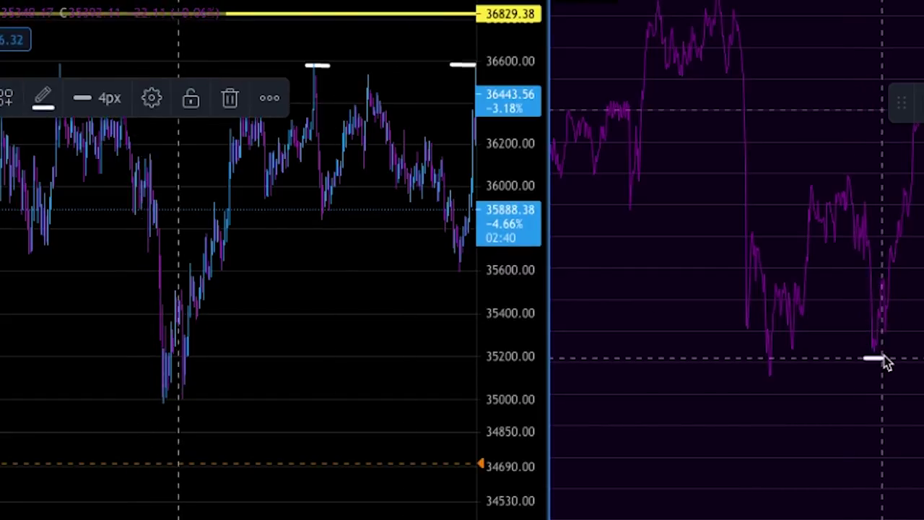
{"action": "left_click_drag", "start_coordinate": [788, 379], "coordinate": [747, 380]}
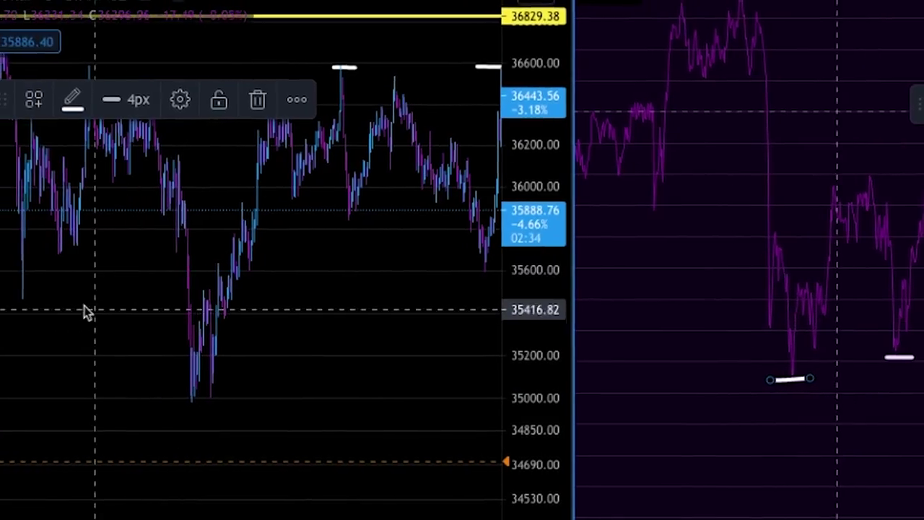
{"action": "left_click_drag", "start_coordinate": [71, 303], "coordinate": [30, 304]}
{"action": "left_click_drag", "start_coordinate": [249, 402], "coordinate": [233, 402]}
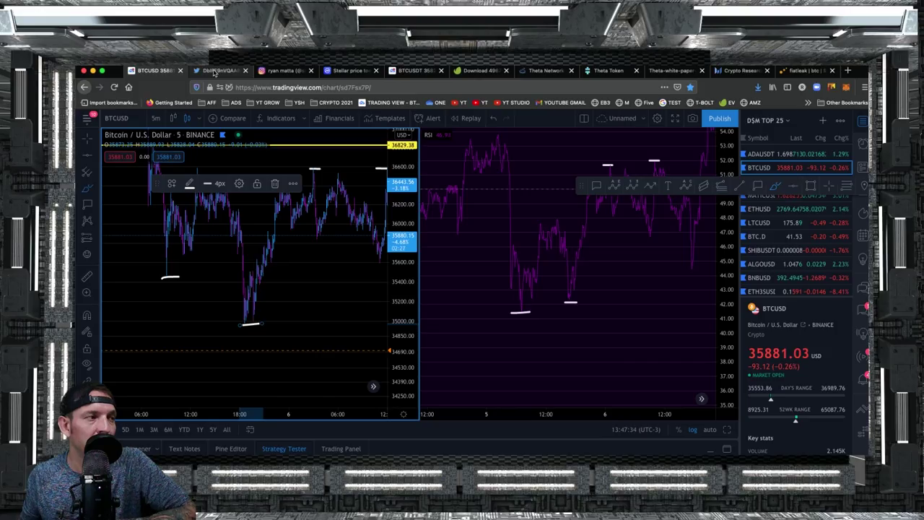
Compare the marked 5 June lows with the bullish divergence patterns on the cheat sheet.
{"action": "left_click", "coordinate": [214, 71]}
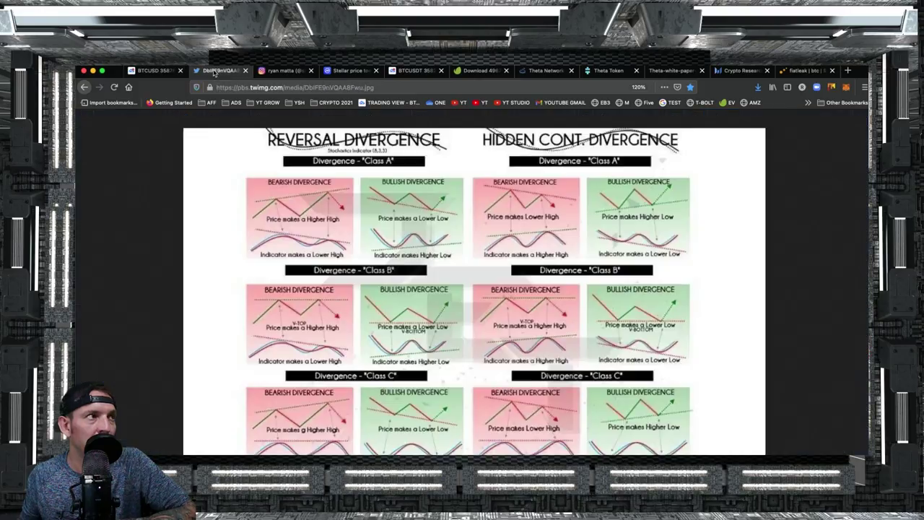
{"action": "left_click", "coordinate": [148, 70]}
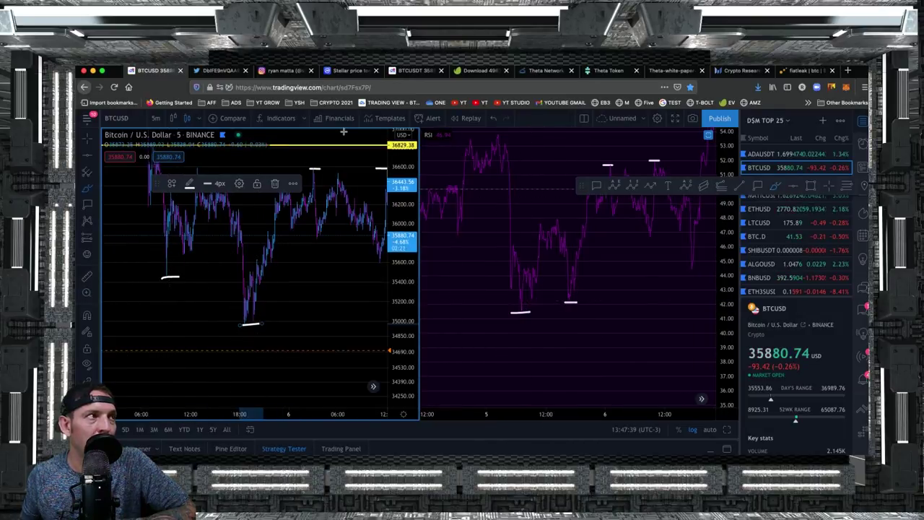
Check the marked 5 June price and RSI lows against the reversal and hidden divergence classes on the cheat sheet.
{"action": "left_click", "coordinate": [213, 72]}
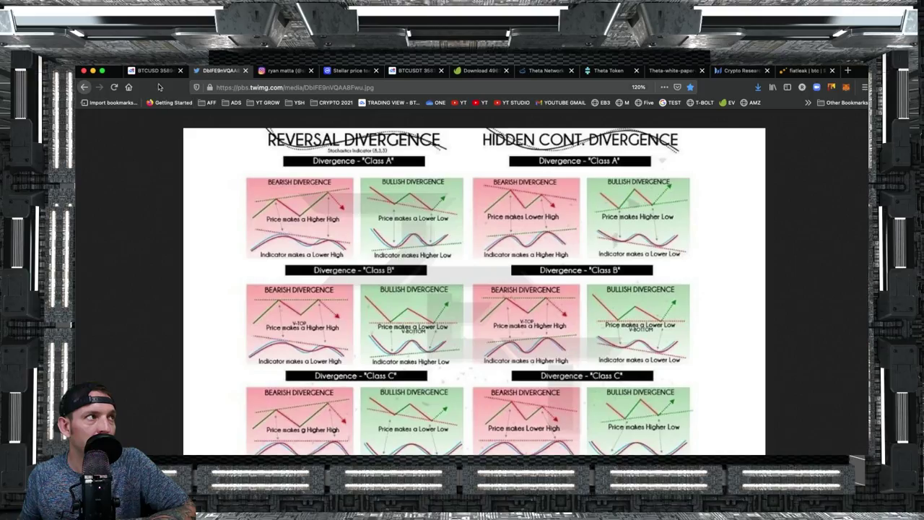
{"action": "left_click", "coordinate": [152, 71]}
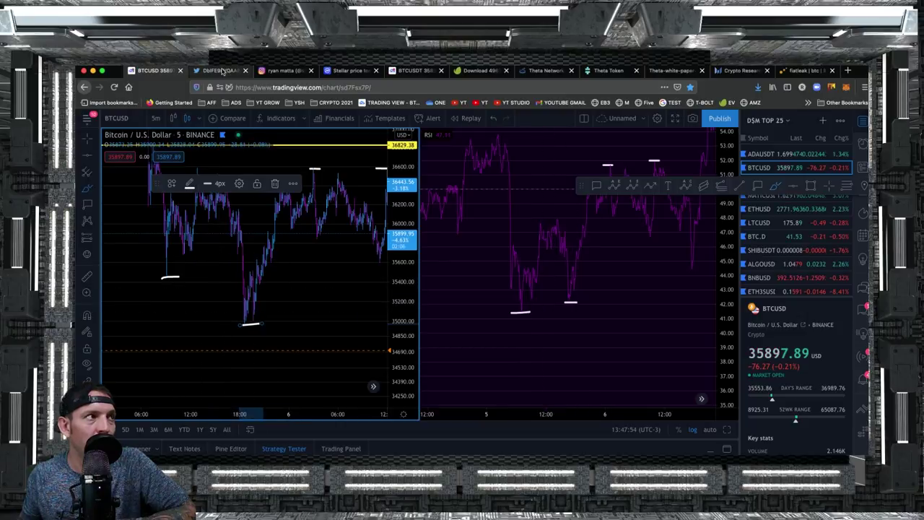
{"action": "left_click", "coordinate": [222, 71]}
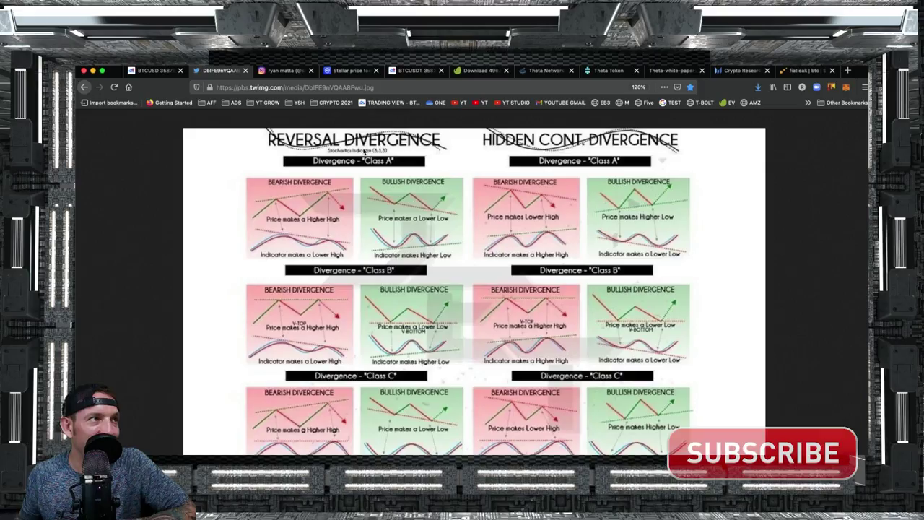
{"action": "left_click", "coordinate": [145, 71]}
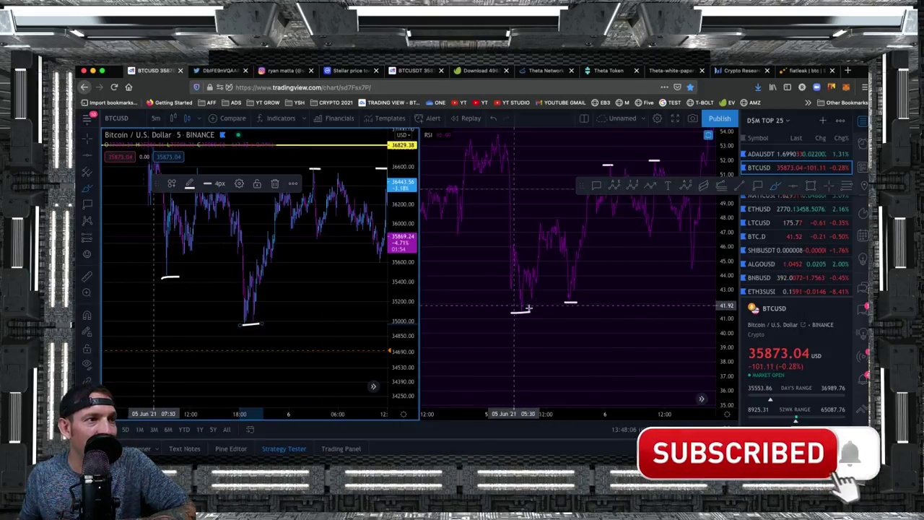
Measure the price rise from the marked 5 June low to the first marked 6 June high.
{"action": "left_click_drag", "start_coordinate": [328, 216], "coordinate": [319, 260]}
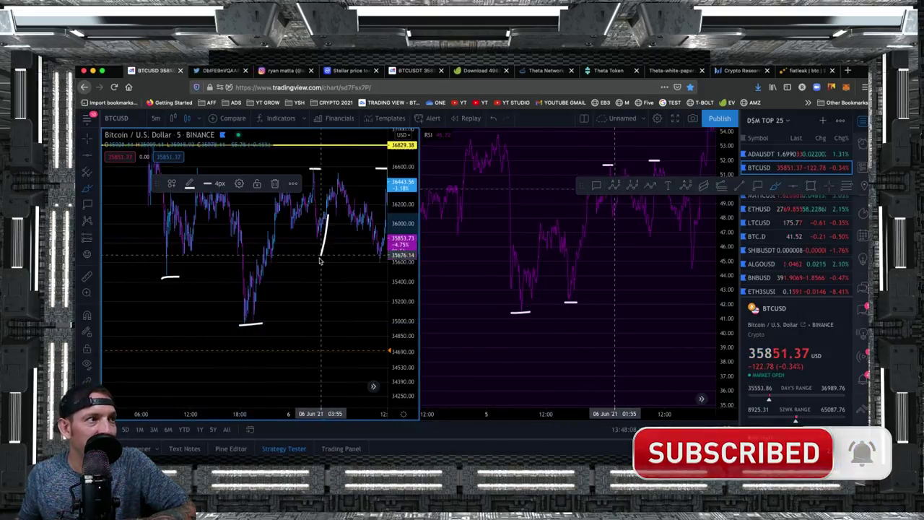
{"action": "mouse_move", "coordinate": [392, 199]}
{"action": "left_mouse_down"}
{"action": "mouse_move", "coordinate": [392, 256]}
{"action": "mouse_move", "coordinate": [346, 314]}
{"action": "left_mouse_up"}
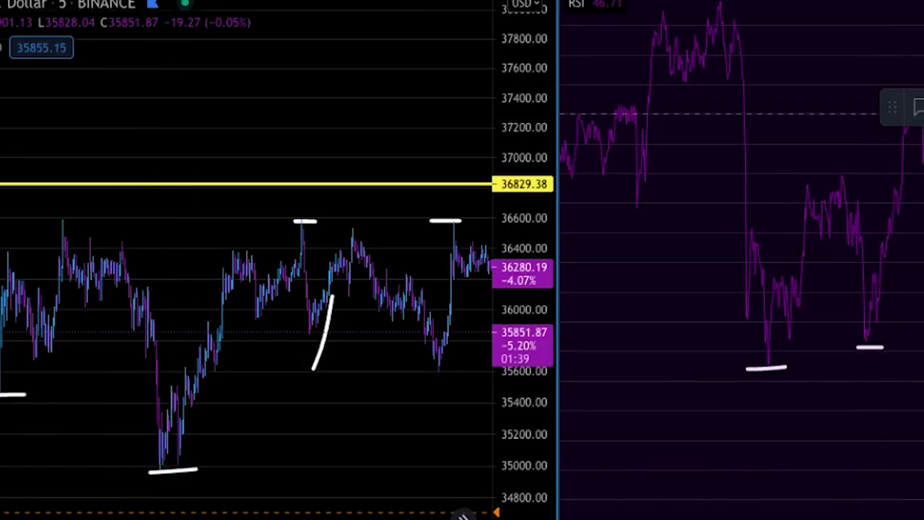
{"action": "left_click", "coordinate": [156, 468], "text": "shift"}
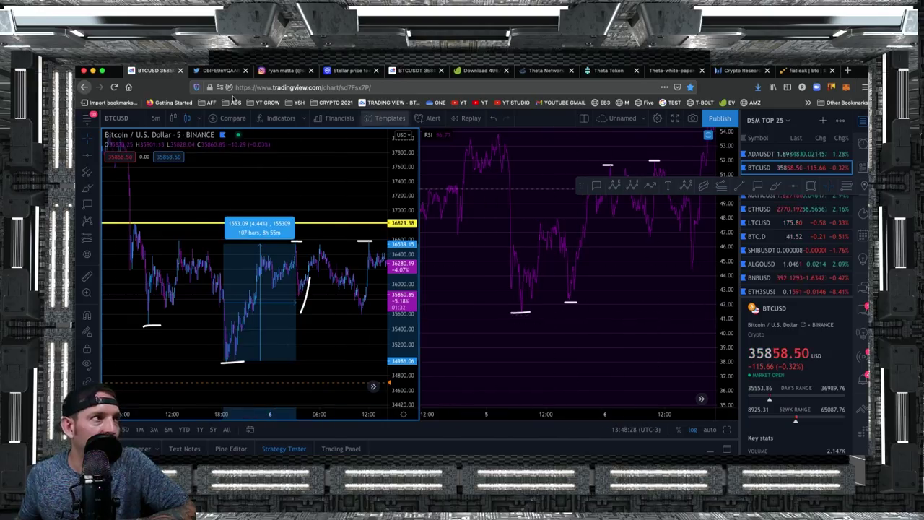
Compare the measured rise after the 5 June low with the divergence patterns on the cheat sheet.
{"action": "left_click", "coordinate": [216, 71]}
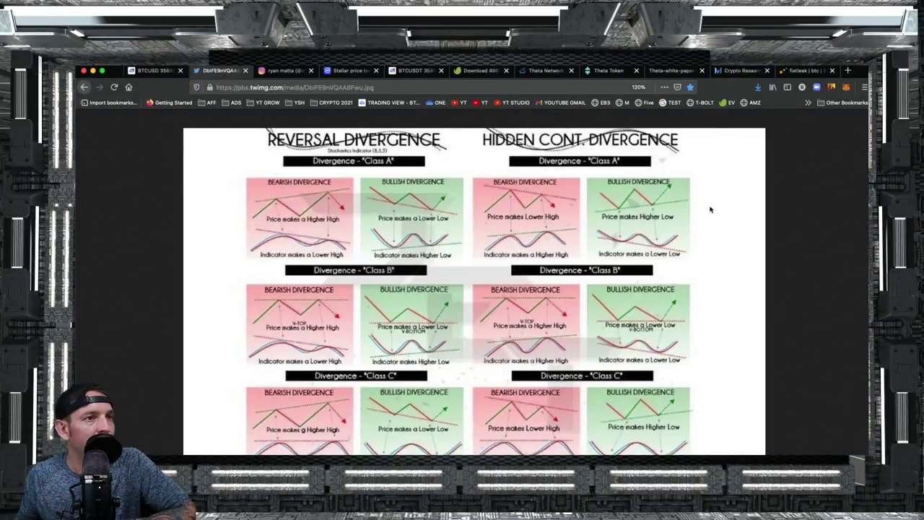
{"action": "left_click", "coordinate": [153, 71]}
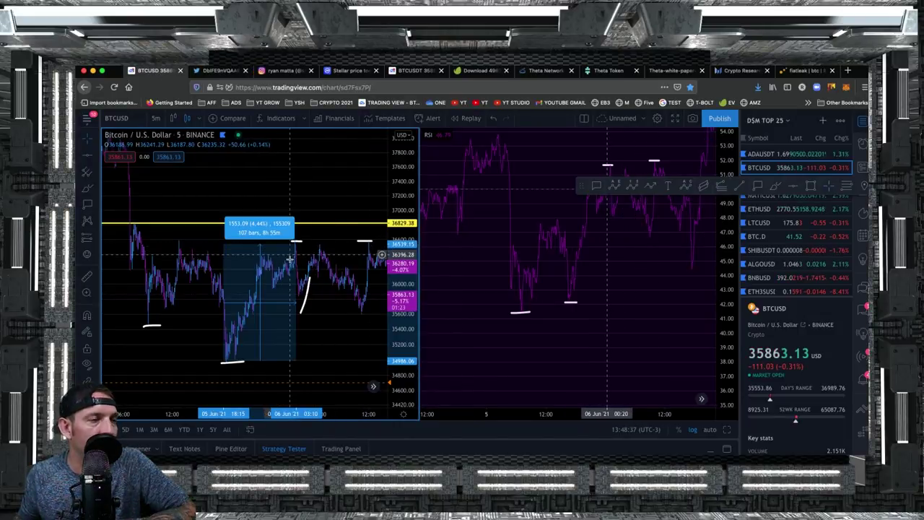
{"action": "left_click", "coordinate": [218, 70]}
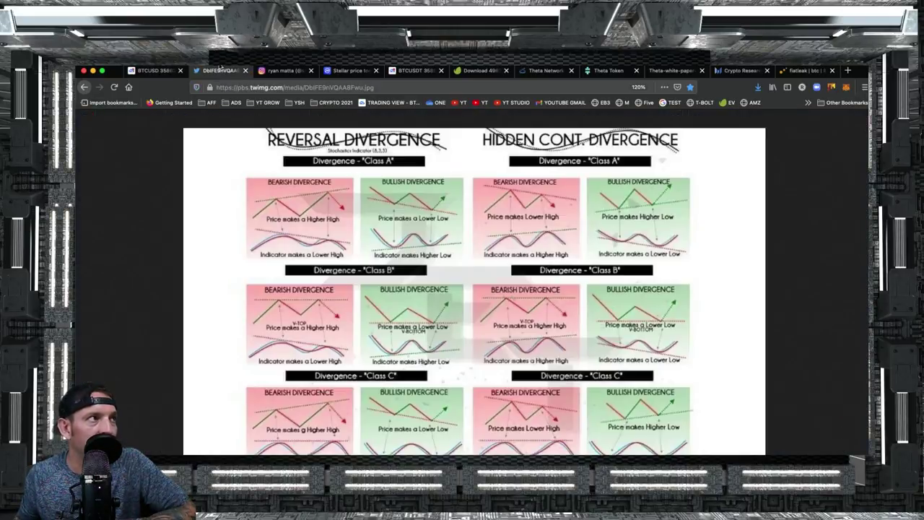
{"action": "left_click", "coordinate": [154, 71]}
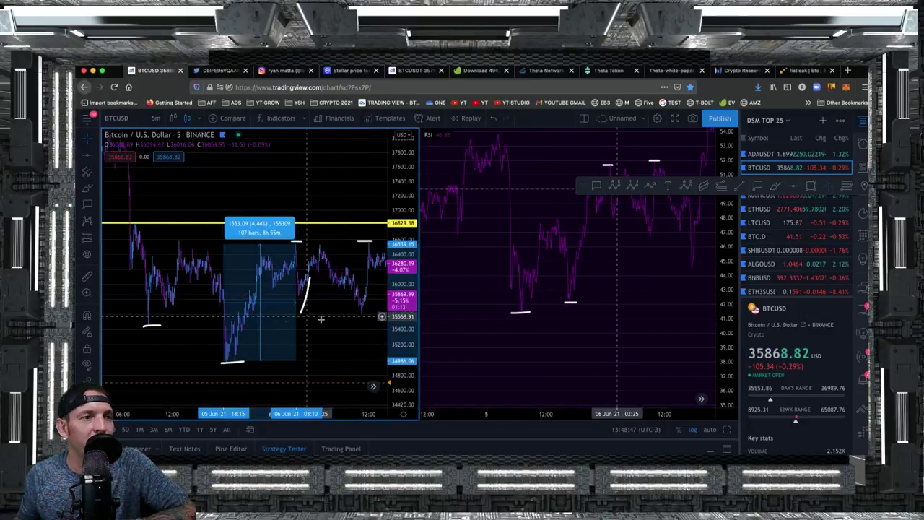
Move the floating drawing toolbar off the marked RSI peaks of 6 and 7 June and onto the price chart's upper edge.
{"action": "scroll", "coordinate": [314, 322], "scroll_direction": "up", "scroll_amount": 3}
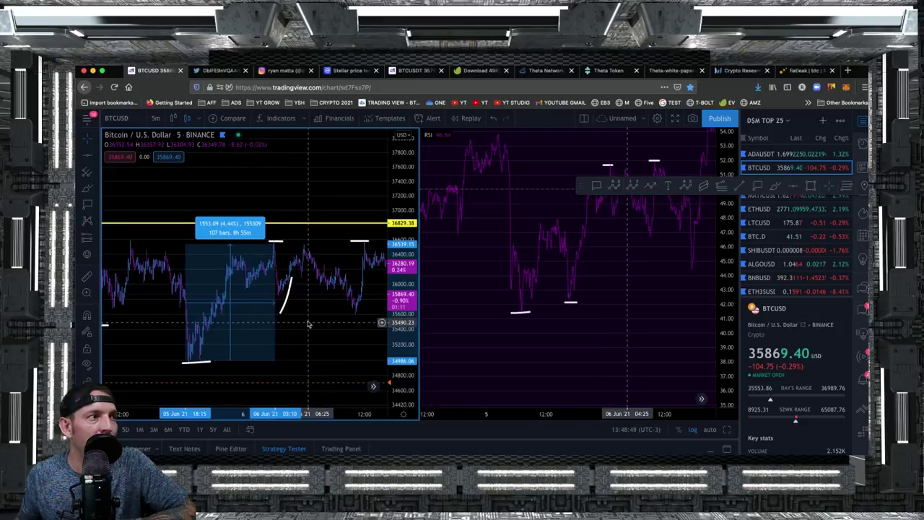
{"action": "scroll", "coordinate": [307, 322], "scroll_direction": "up", "scroll_amount": 1}
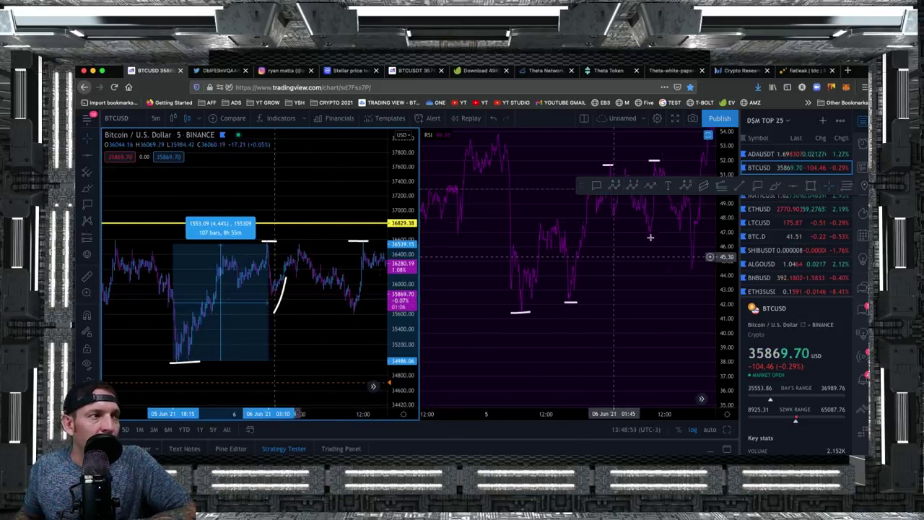
{"action": "left_click_drag", "start_coordinate": [557, 194], "coordinate": [524, 255]}
{"action": "left_click_drag", "start_coordinate": [662, 278], "coordinate": [594, 280]}
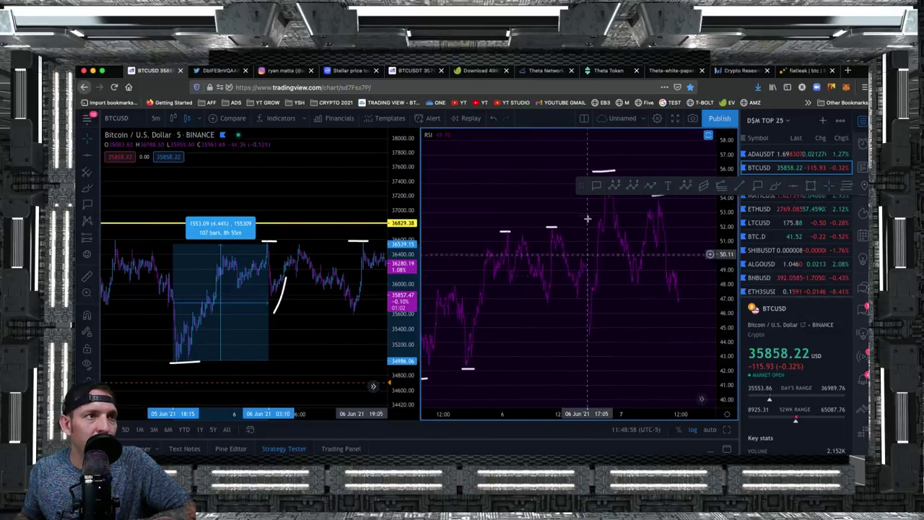
{"action": "mouse_move", "coordinate": [581, 186]}
{"action": "left_mouse_down"}
{"action": "mouse_move", "coordinate": [397, 138]}
{"action": "mouse_move", "coordinate": [391, 118]}
{"action": "mouse_move", "coordinate": [286, 117]}
{"action": "mouse_move", "coordinate": [274, 137]}
{"action": "left_mouse_up"}
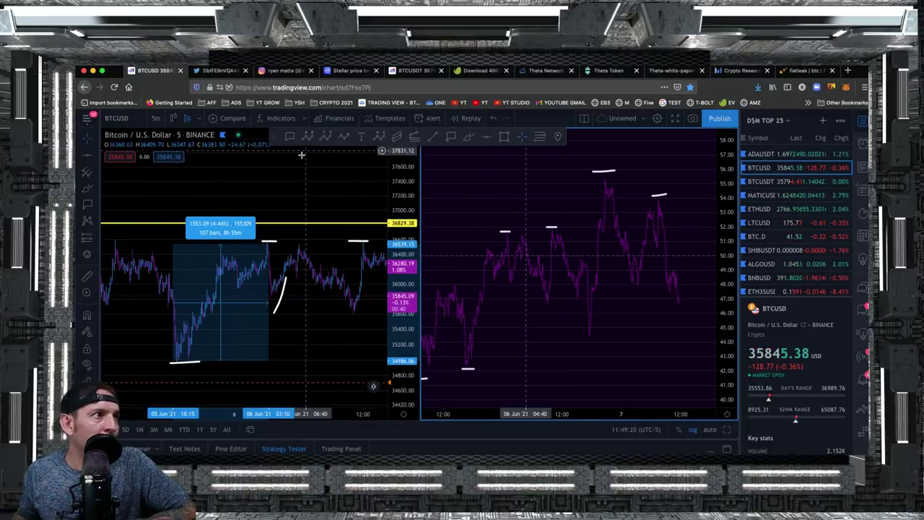
{"action": "mouse_move", "coordinate": [277, 145]}
{"action": "left_mouse_down"}
{"action": "mouse_move", "coordinate": [281, 155]}
{"action": "mouse_move", "coordinate": [281, 144]}
{"action": "left_mouse_up"}
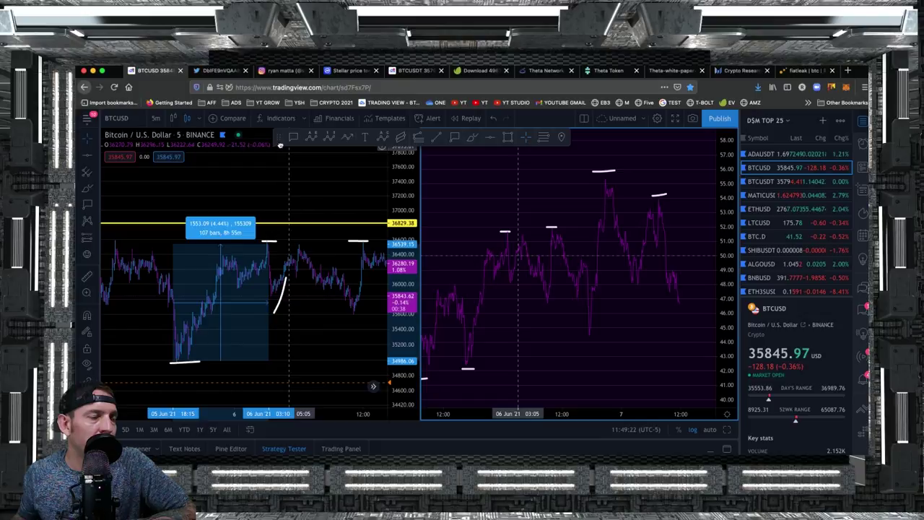